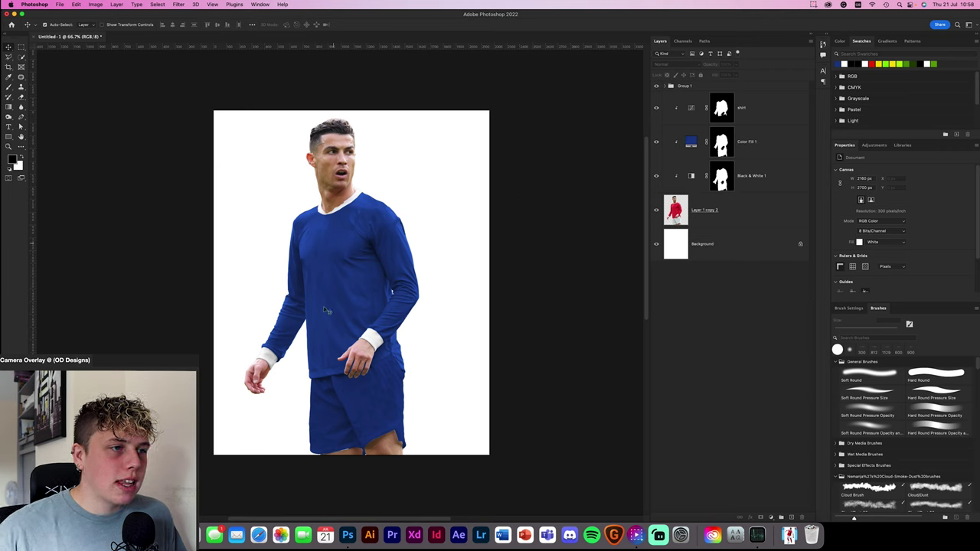
# Compare the kit with and without Group 1 and the three blue recolouring layers, finishing with all of them hidden.
pyautogui.click(655, 86)
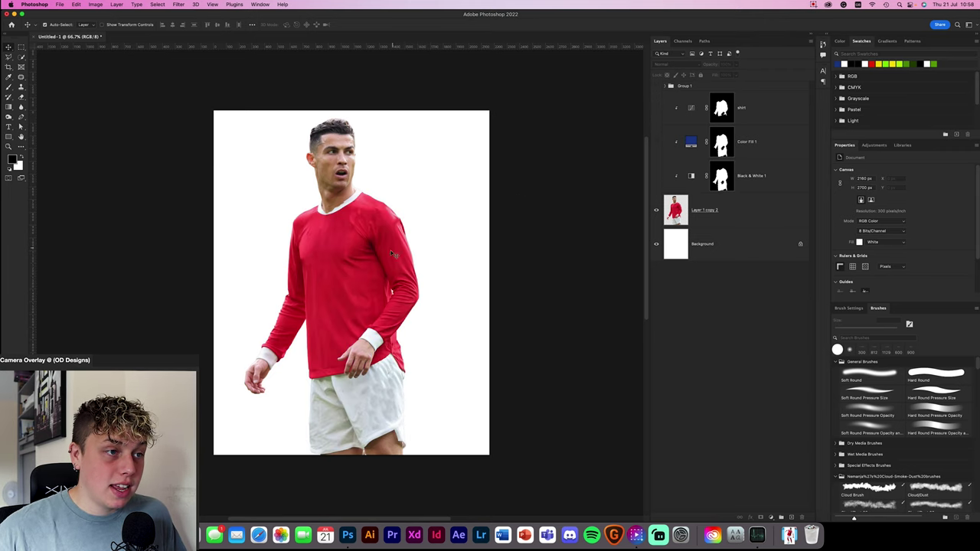
pyautogui.moveTo(657, 108); pyautogui.dragTo(661, 181)
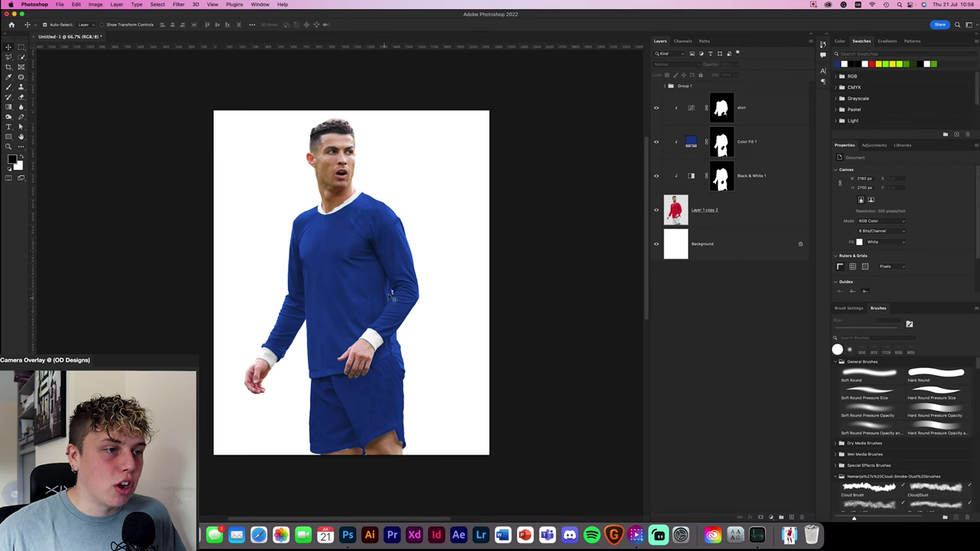
pyautogui.moveTo(662, 109); pyautogui.dragTo(661, 177)
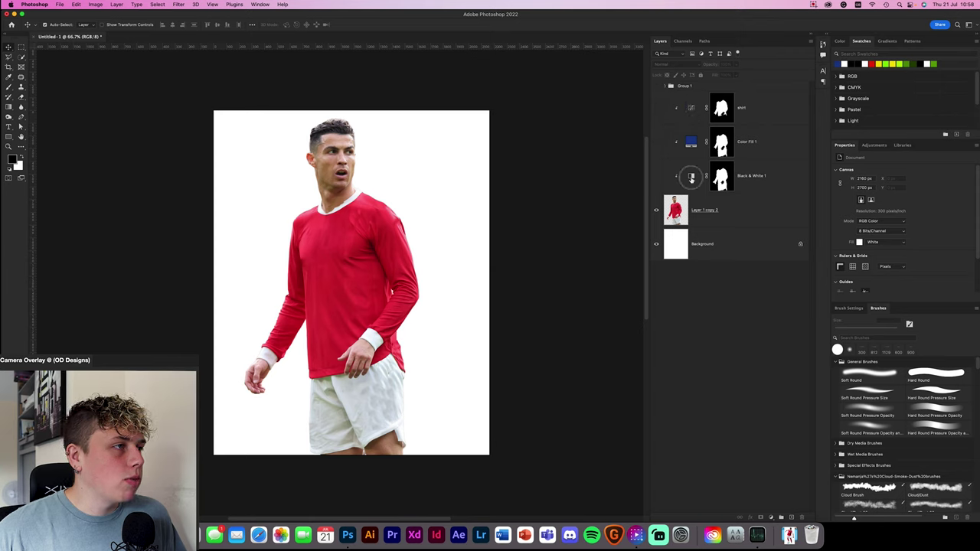
# Move the shirt, Color Fill 1 and Black & White 1 layers into Group 1 and rename the group "old".
pyautogui.click(693, 176)
pyautogui.keyDown('shift'); pyautogui.click(691, 105); pyautogui.keyUp('shift')
pyautogui.click(692, 105)
pyautogui.keyDown('shift'); pyautogui.click(694, 176); pyautogui.keyUp('shift')
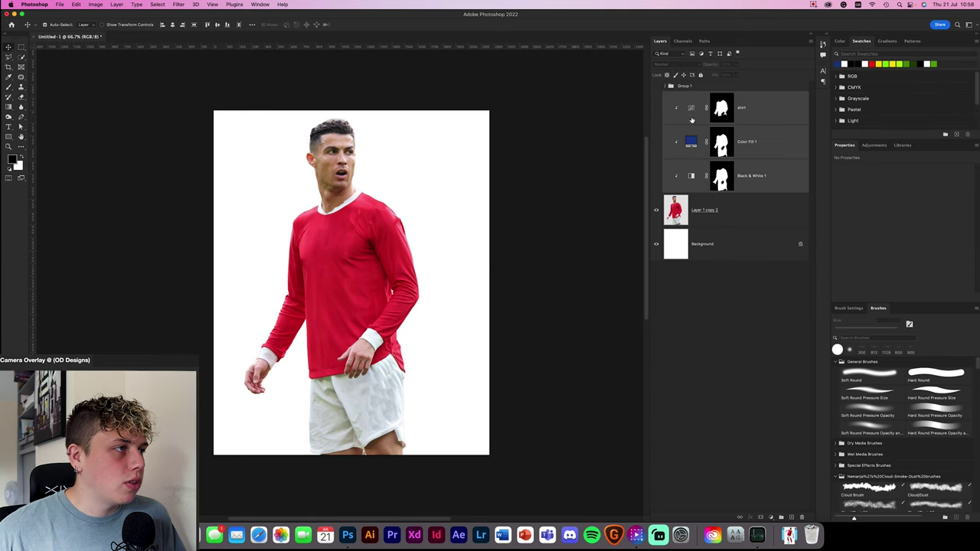
pyautogui.moveTo(689, 95); pyautogui.dragTo(686, 87)
pyautogui.doubleClick(684, 120)
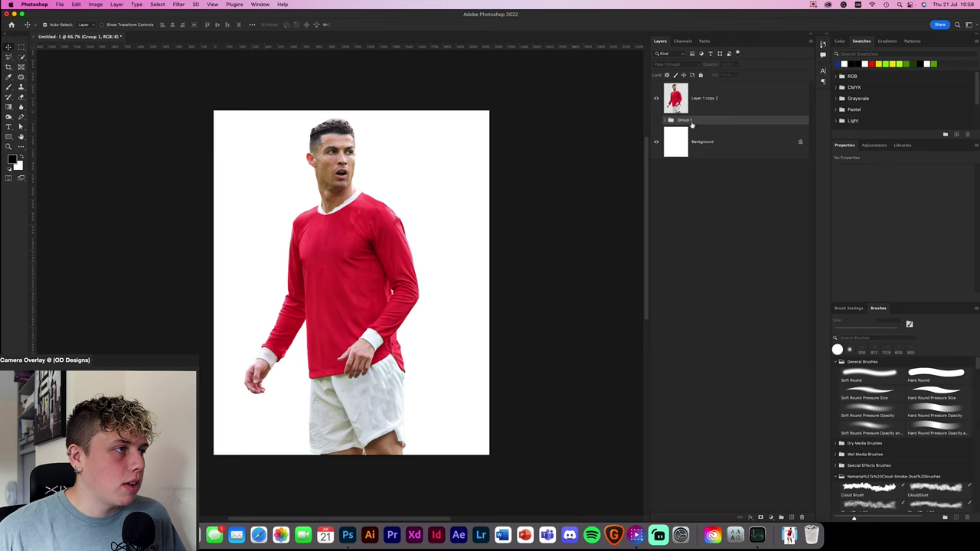
pyautogui.write('old')
pyautogui.press('Return')
# Trace a Pen tool path on the player layer, loosely outside the hanging sleeve and precisely along its white cuff edge.
pyautogui.click(708, 93)
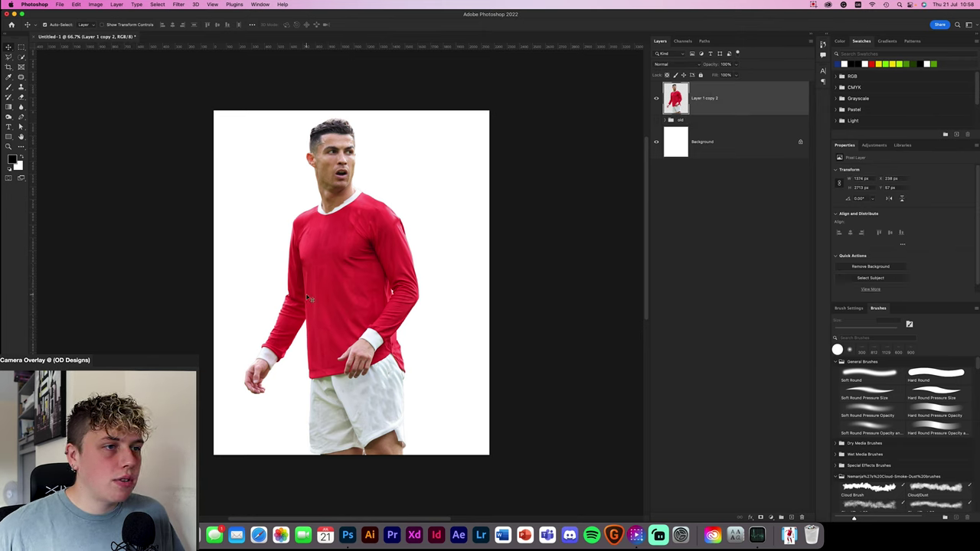
pyautogui.click(21, 119)
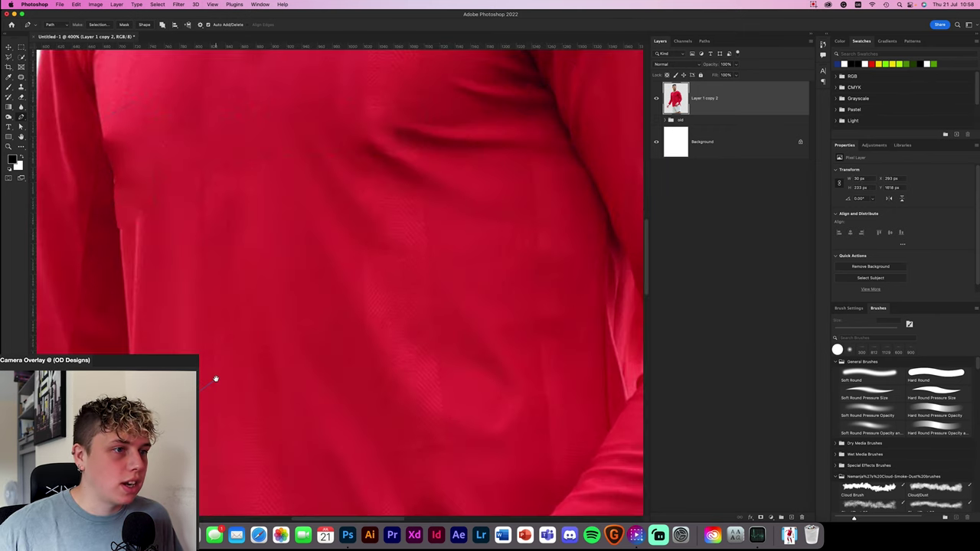
pyautogui.moveTo(215, 379); pyautogui.dragTo(562, 182)
pyautogui.moveTo(263, 355); pyautogui.dragTo(398, 126)
pyautogui.click(313, 254)
pyautogui.moveTo(321, 245)
pyautogui.mouseDown()
pyautogui.moveTo(352, 241)
pyautogui.moveTo(398, 282)
pyautogui.moveTo(419, 310)
pyautogui.moveTo(409, 342)
pyautogui.mouseUp()
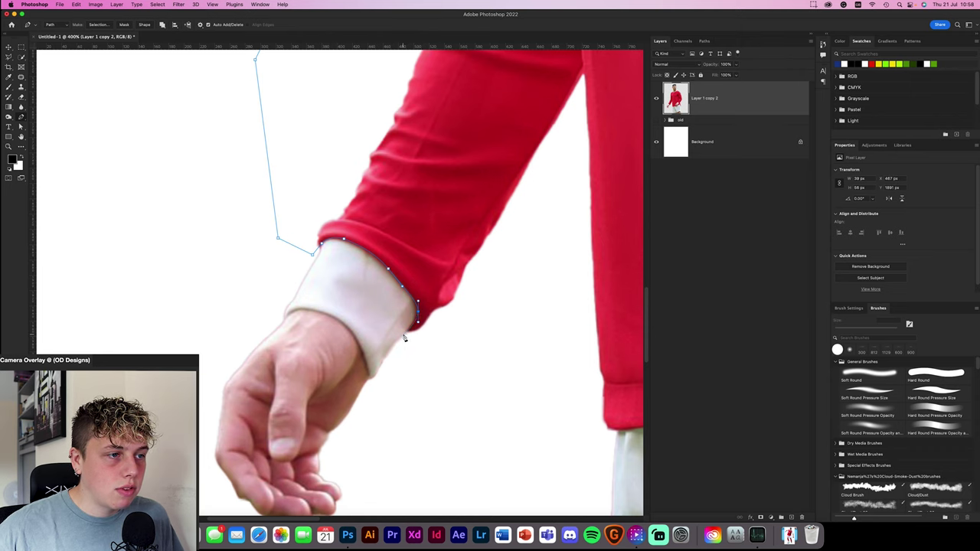
pyautogui.click(406, 332)
# Continue the path through the gap under the hanging arm, along the shirt's front hem and up around the other hand's thumb.
pyautogui.click(450, 333)
pyautogui.moveTo(532, 232); pyautogui.dragTo(540, 214)
pyautogui.keyDown('alt'); pyautogui.click(532, 232); pyautogui.keyUp('alt')
pyautogui.click(587, 421)
pyautogui.moveTo(619, 460)
pyautogui.mouseDown()
pyautogui.moveTo(252, 370)
pyautogui.moveTo(254, 344)
pyautogui.moveTo(202, 337)
pyautogui.mouseUp()
pyautogui.press('super+plus')
pyautogui.press('super+plus')
pyautogui.click(260, 315)
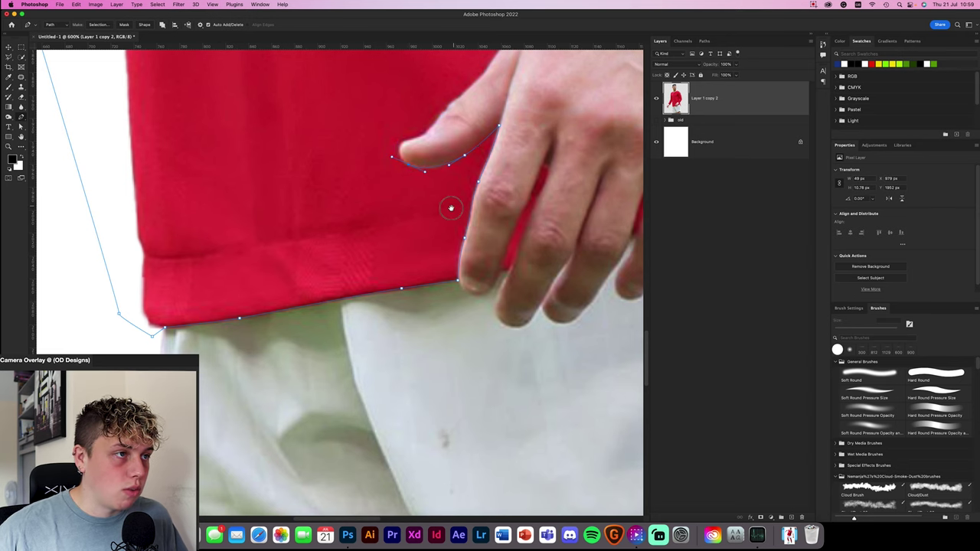
pyautogui.scroll(5, 559, 175)
pyautogui.hscroll(3, 560, 175)
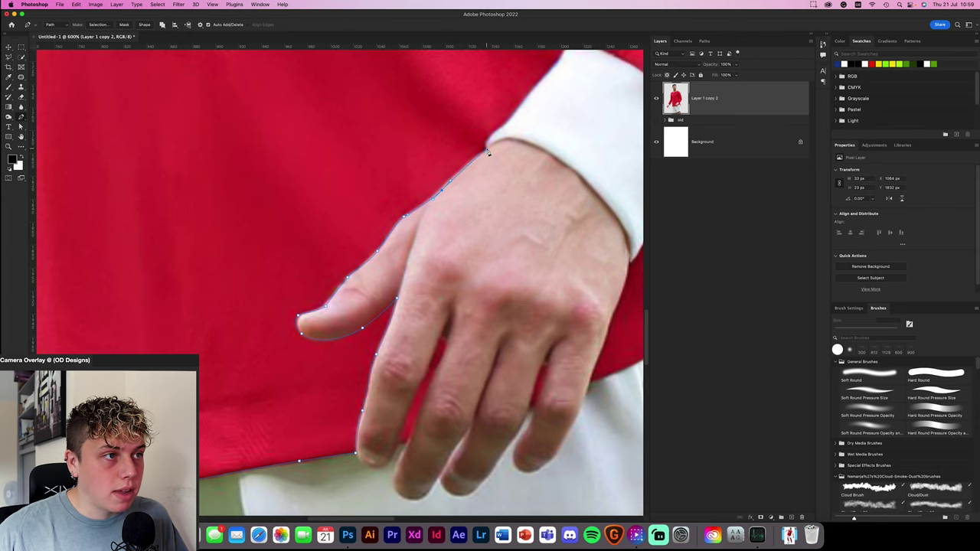
# Trace the path around the bent arm's white cuff and down the outer edge of the hand, undoing misplaced points.
pyautogui.moveTo(499, 143); pyautogui.dragTo(384, 350)
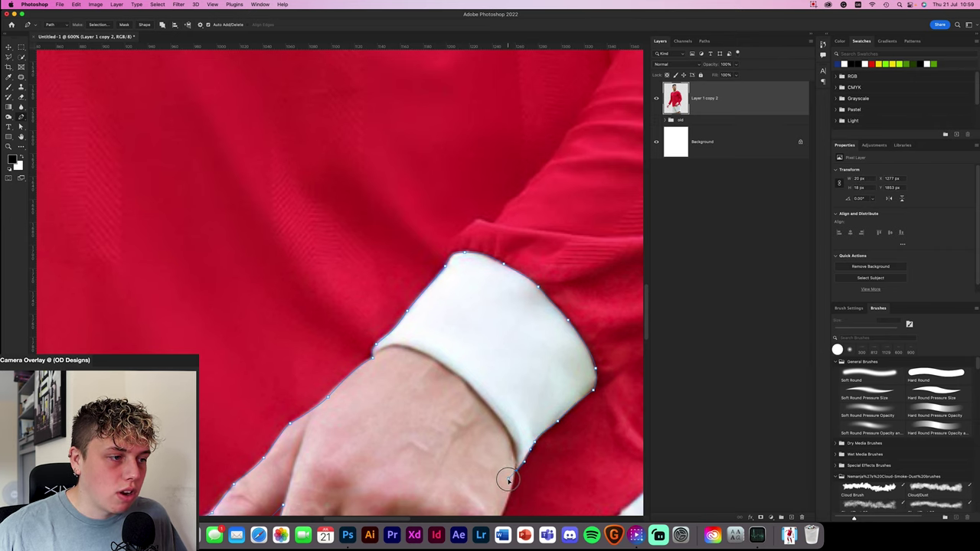
pyautogui.moveTo(531, 472); pyautogui.dragTo(376, 307)
pyautogui.press('super+z')
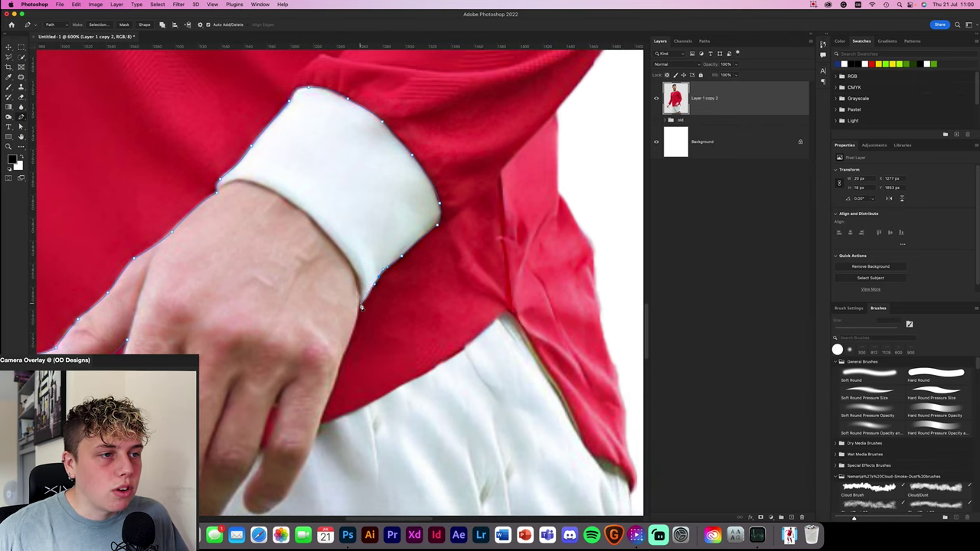
pyautogui.click(357, 322)
pyautogui.click(345, 352)
pyautogui.press('super+z')
pyautogui.press('super+plus')
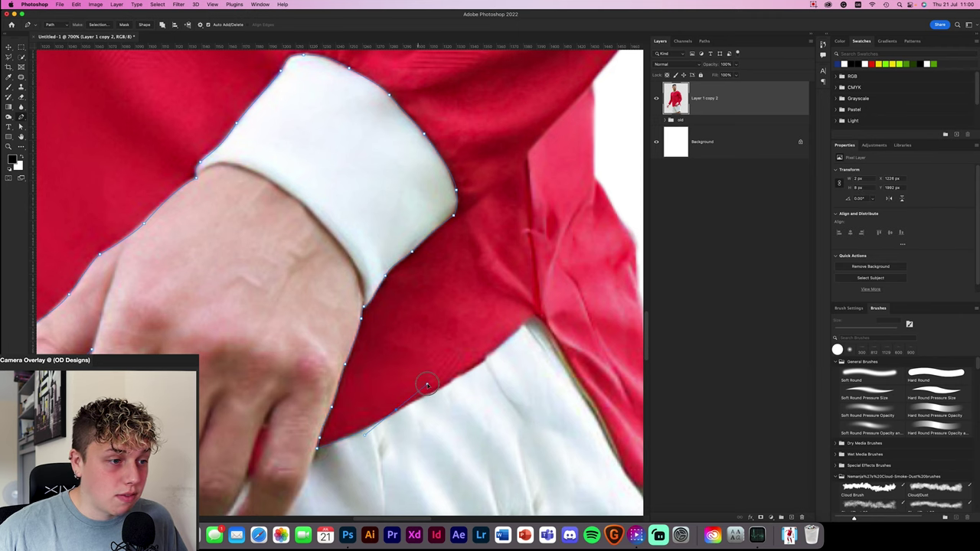
# Trace the path along the shirt's lower edge above the shorts and down to the tip of the shirt tail.
pyautogui.moveTo(427, 385); pyautogui.dragTo(429, 388)
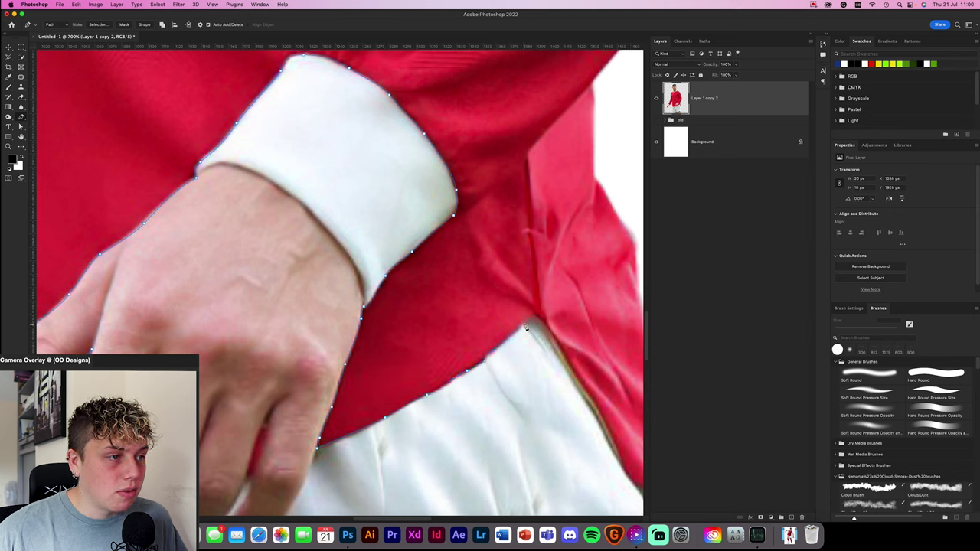
pyautogui.moveTo(553, 335); pyautogui.dragTo(558, 344)
pyautogui.moveTo(600, 417); pyautogui.dragTo(421, 322)
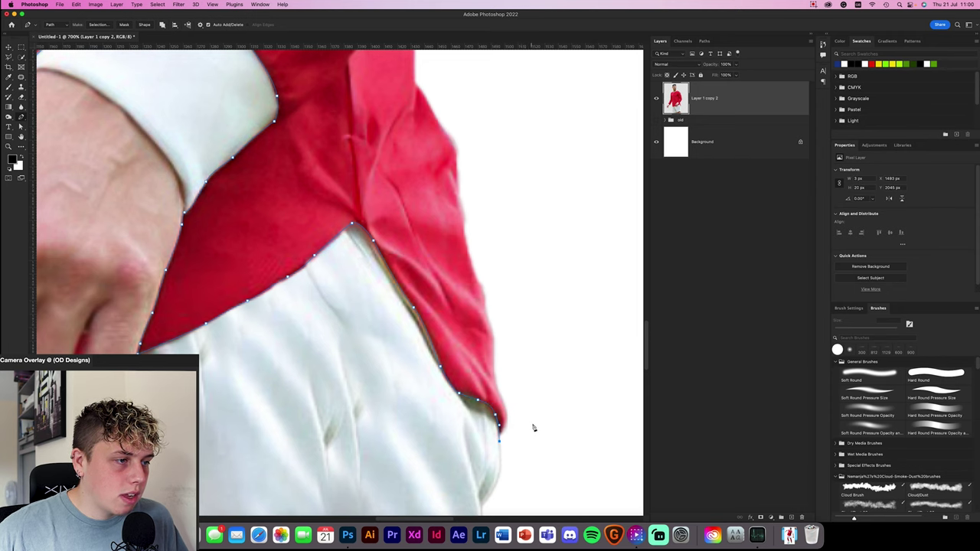
# Run the path loosely outside the bent arm and shoulder, follow the collar's inner shirt edge, and close it at the start point.
pyautogui.click(534, 423)
pyautogui.click(547, 223)
pyautogui.press('super+minus')
pyautogui.press('super+minus')
pyautogui.press('super+minus')
pyautogui.press('super+minus')
pyautogui.press('super+minus')
pyautogui.moveTo(540, 146); pyautogui.dragTo(550, 449)
pyautogui.click(533, 402)
pyautogui.click(496, 196)
pyautogui.click(433, 103)
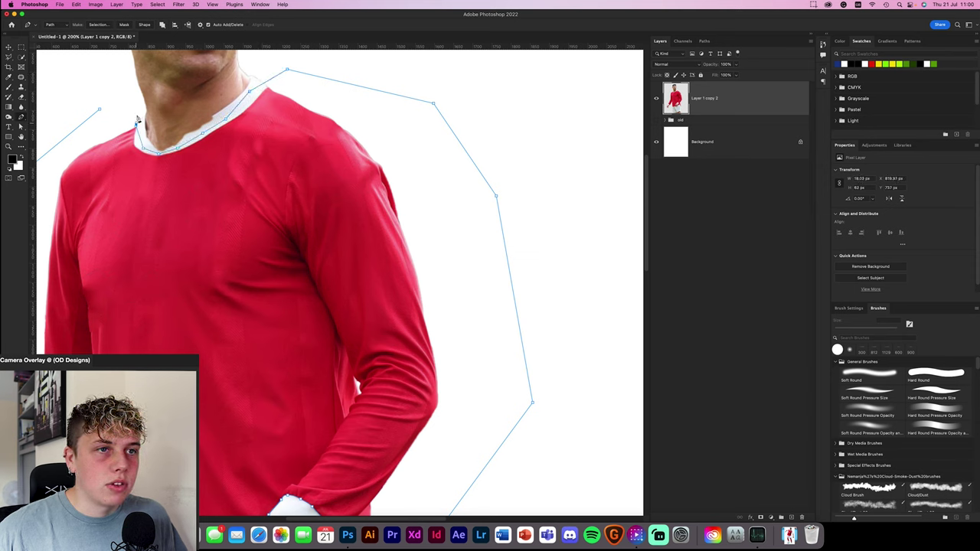
pyautogui.click(100, 109)
pyautogui.press('super+0')
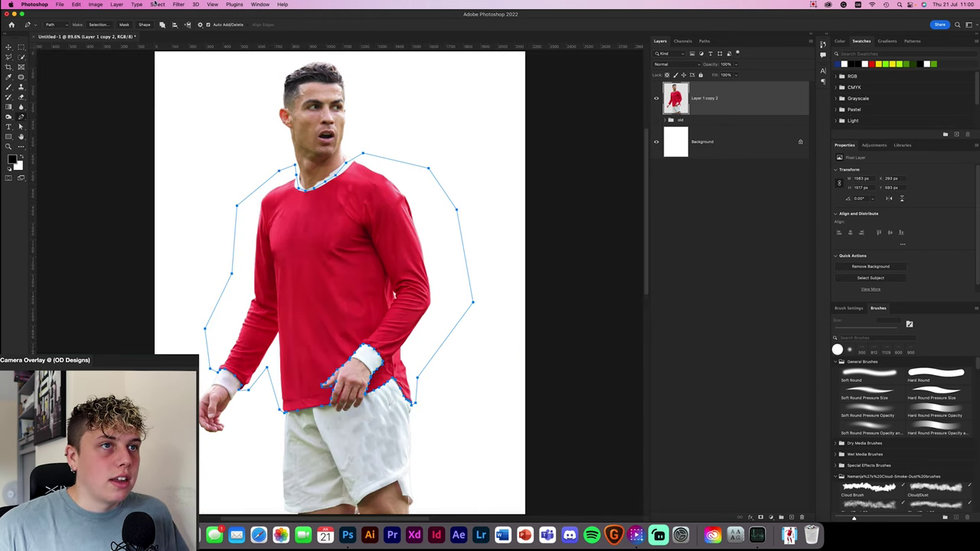
# Convert the path into a selection and add a Black & White adjustment layer clipped to the player layer.
pyautogui.click(99, 25)
pyautogui.click(536, 232)
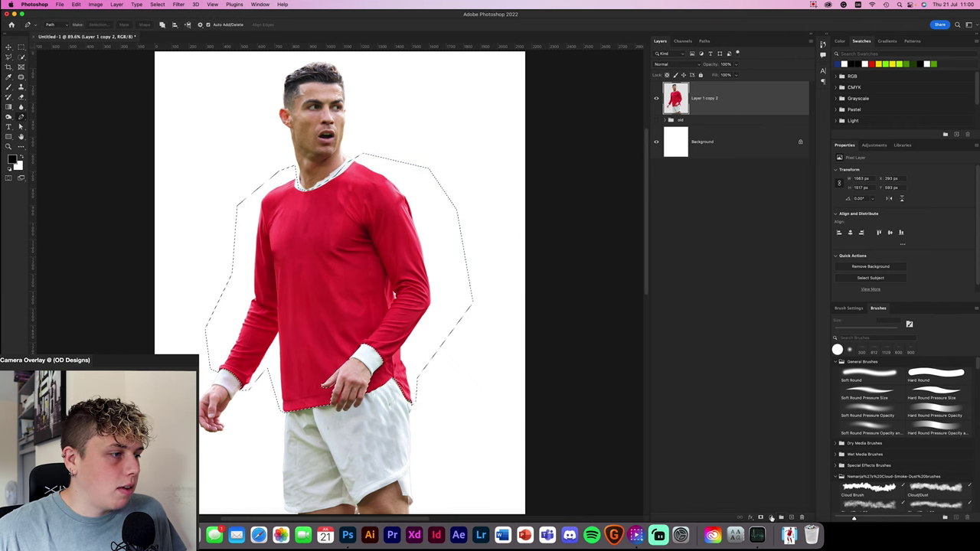
pyautogui.click(770, 519)
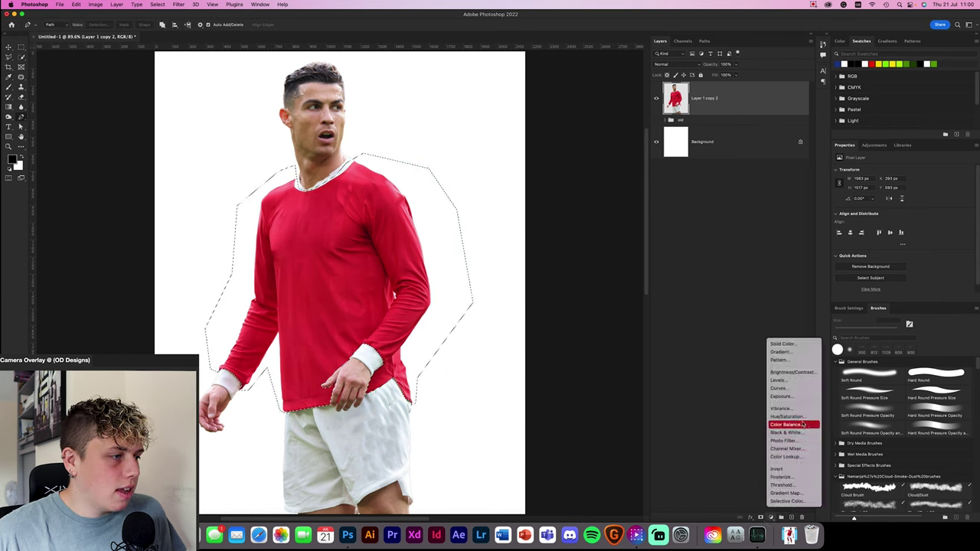
pyautogui.click(788, 434)
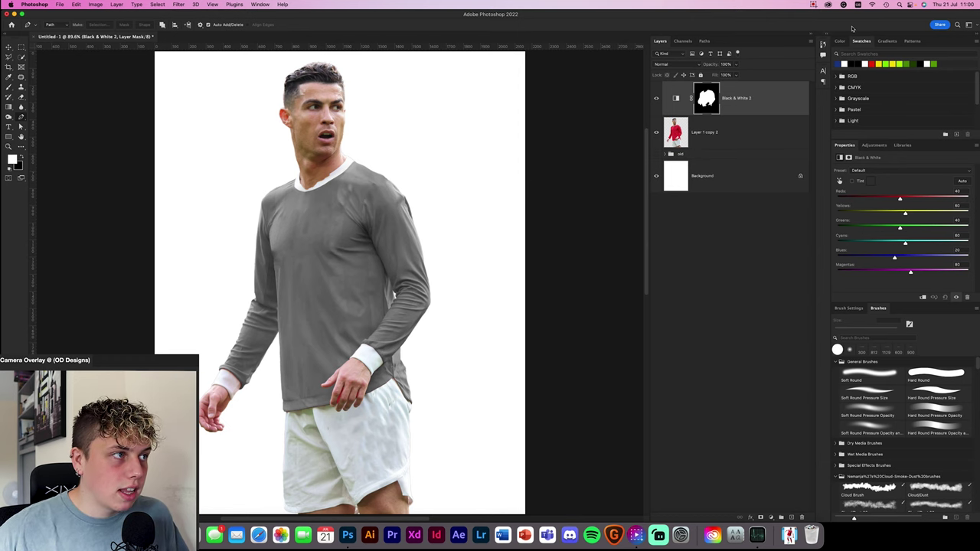
pyautogui.keyDown('alt'); pyautogui.click(710, 115); pyautogui.keyUp('alt')
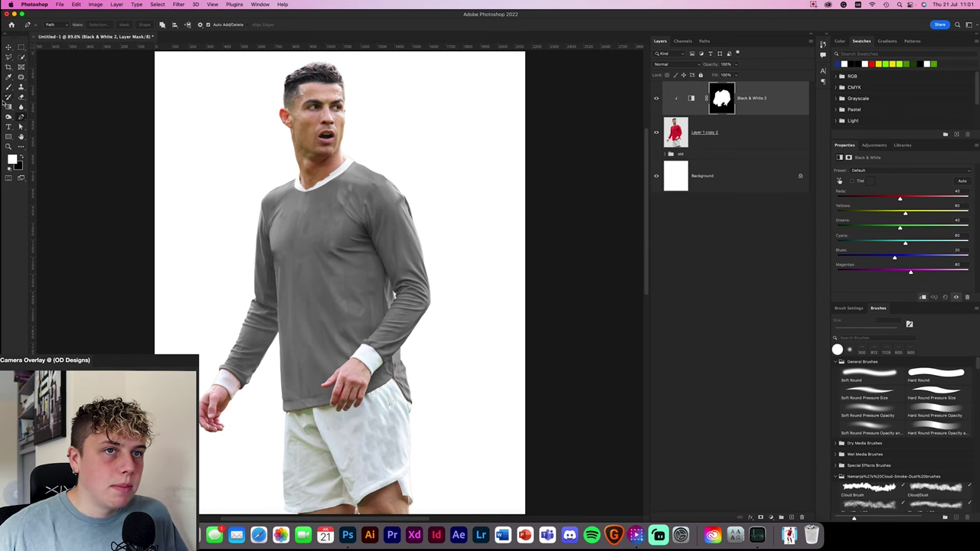
# Paint white on the Black & White mask along the thumb's red edge with a smaller Hard Round brush at 100% opacity.
pyautogui.click(8, 86)
pyautogui.click(46, 98)
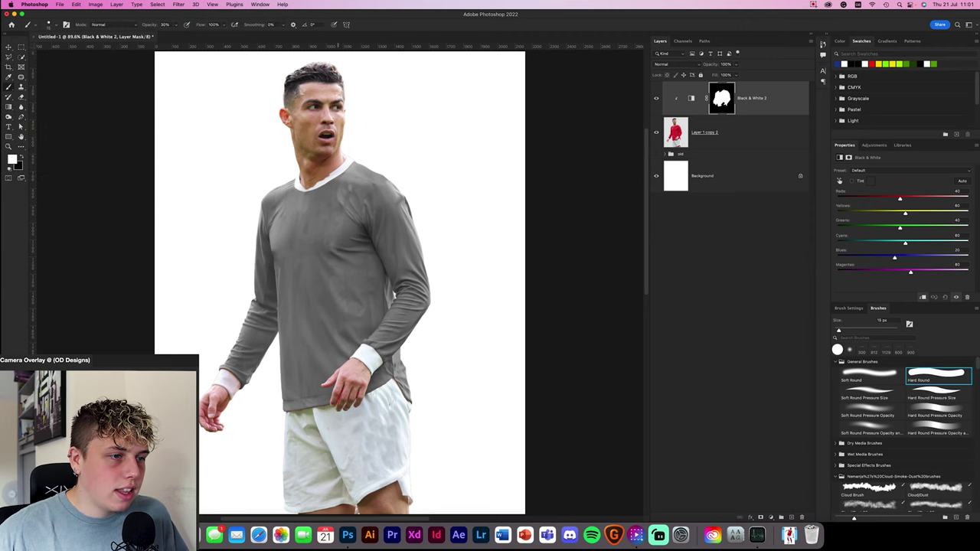
pyautogui.press('super+plus')
pyautogui.press('super+plus')
pyautogui.press('super+plus')
pyautogui.press('super+plus')
pyautogui.press('super+plus')
pyautogui.press('super+plus')
pyautogui.press('super+plus')
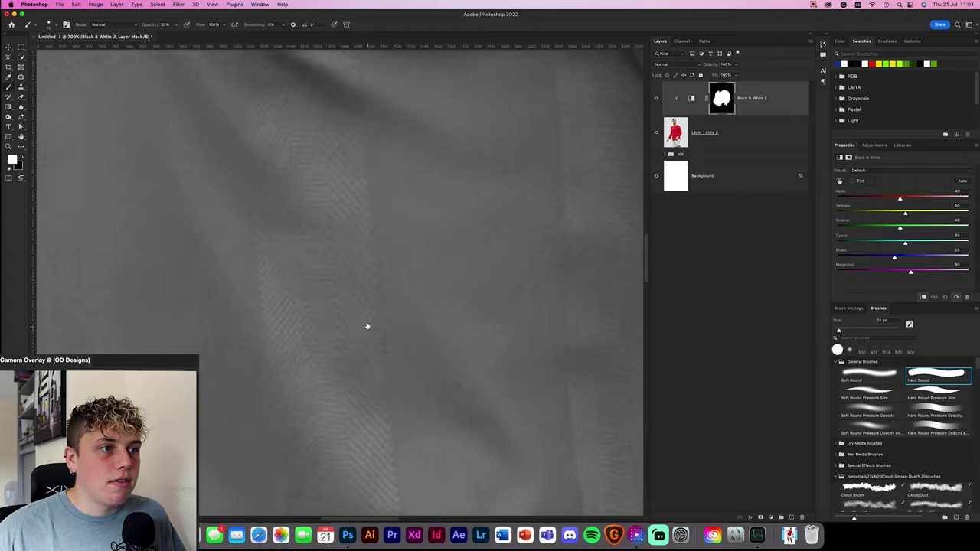
pyautogui.moveTo(372, 314); pyautogui.dragTo(382, 157)
pyautogui.moveTo(296, 467); pyautogui.dragTo(327, 326)
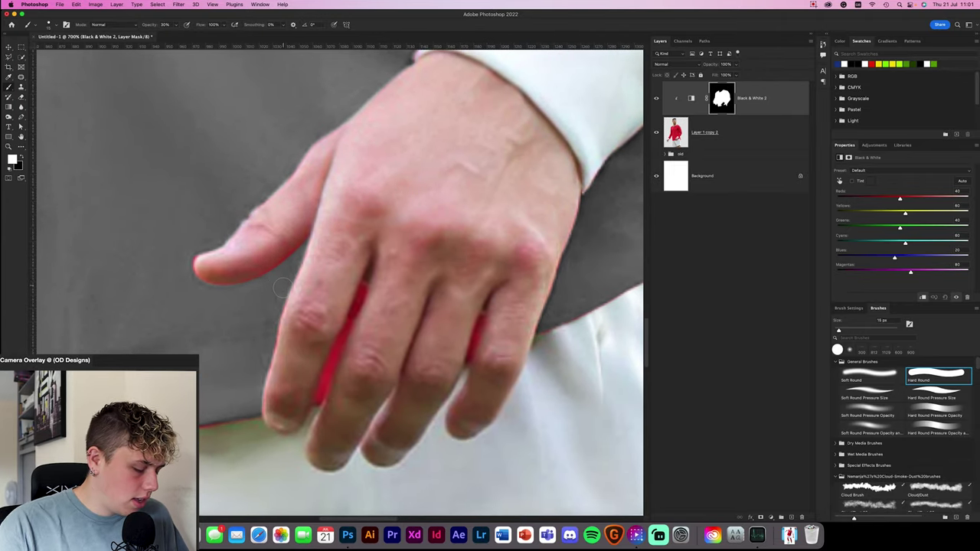
pyautogui.press('[')
pyautogui.press('[')
pyautogui.press('[')
pyautogui.press('[')
pyautogui.press('[')
pyautogui.press('[')
pyautogui.press('x')
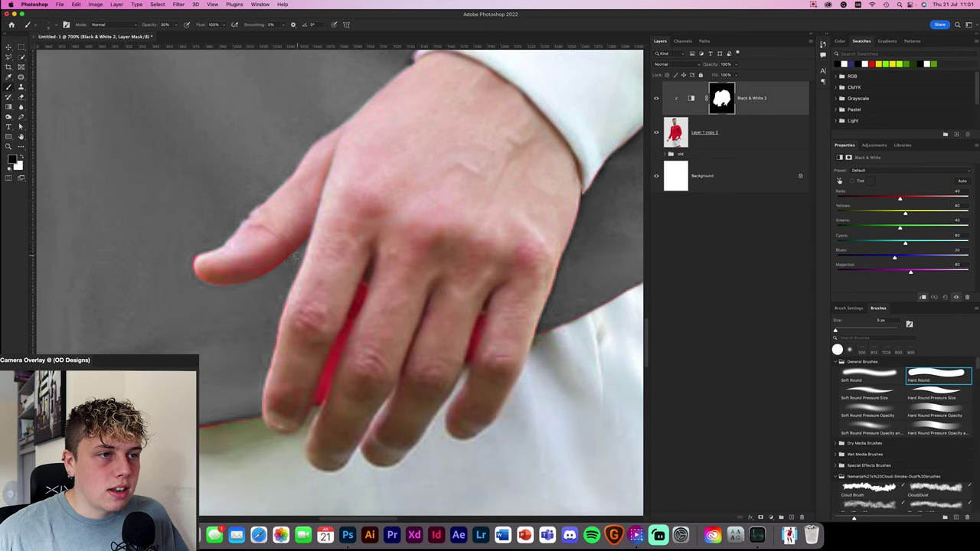
pyautogui.press('x')
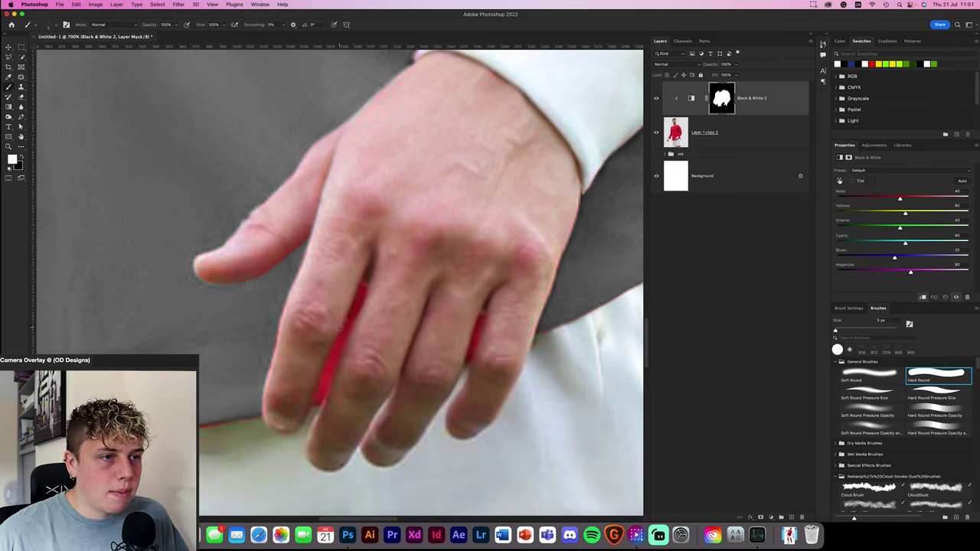
# Paint the mask white over the red gaps between the fingers and along the shirt's lower hem.
pyautogui.moveTo(355, 308)
pyautogui.mouseDown()
pyautogui.moveTo(361, 295)
pyautogui.moveTo(314, 396)
pyautogui.moveTo(362, 289)
pyautogui.mouseUp()
pyautogui.moveTo(336, 356); pyautogui.dragTo(313, 402)
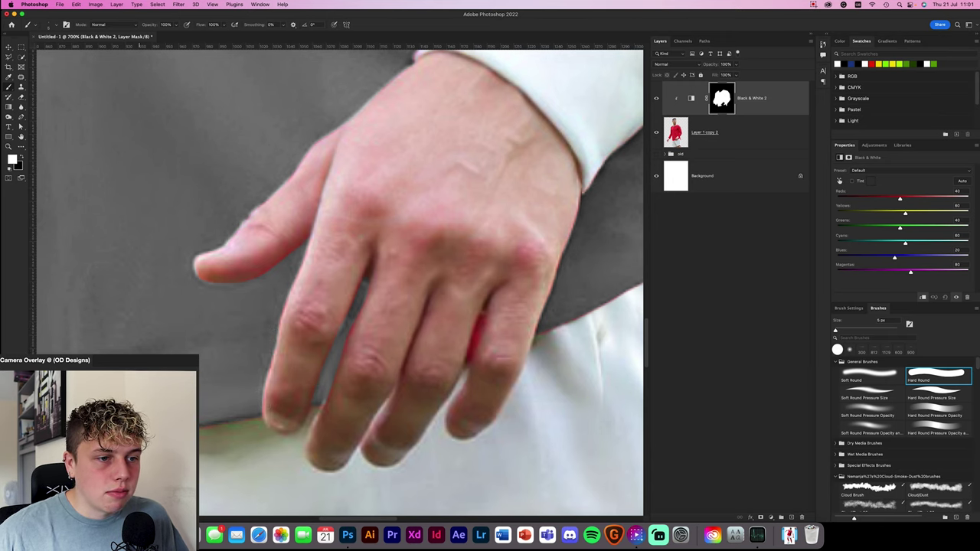
pyautogui.moveTo(140, 444); pyautogui.dragTo(390, 387)
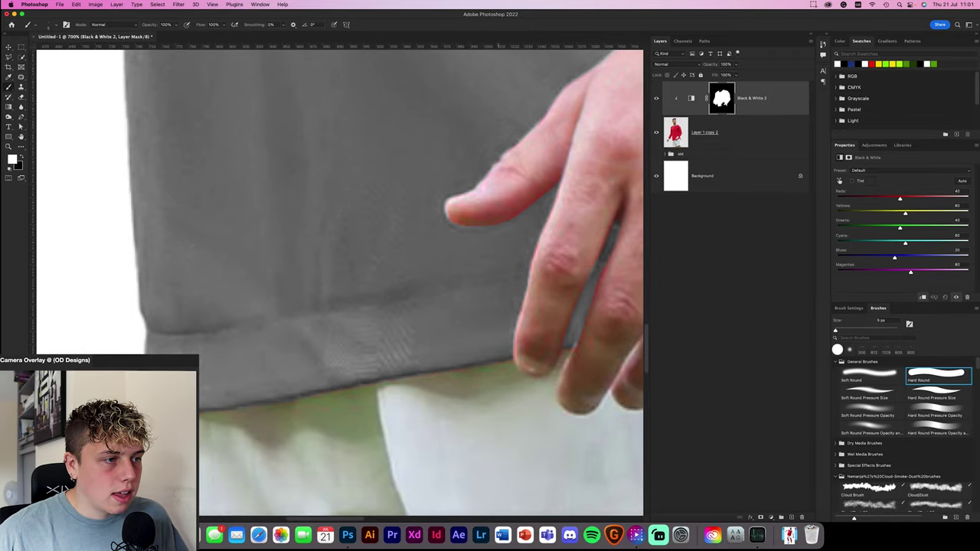
pyautogui.moveTo(495, 306); pyautogui.dragTo(90, 346)
pyautogui.moveTo(326, 301)
pyautogui.mouseDown()
pyautogui.moveTo(314, 342)
pyautogui.moveTo(327, 297)
pyautogui.mouseUp()
pyautogui.press('x')
pyautogui.press('x')
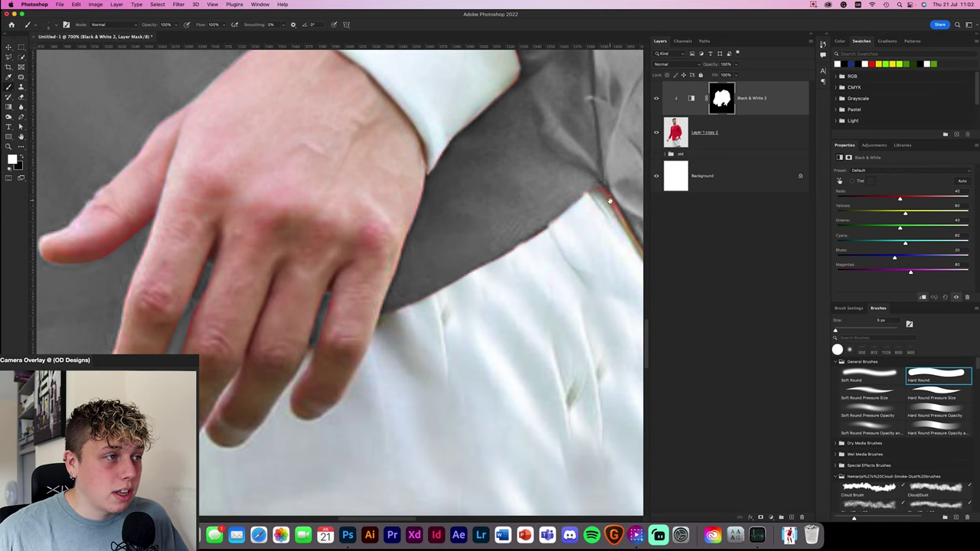
# Paint the mask white over the red fringe where the shirt tail meets the shorts.
pyautogui.hscroll(10, 605, 191)
pyautogui.moveTo(171, 272); pyautogui.dragTo(207, 309)
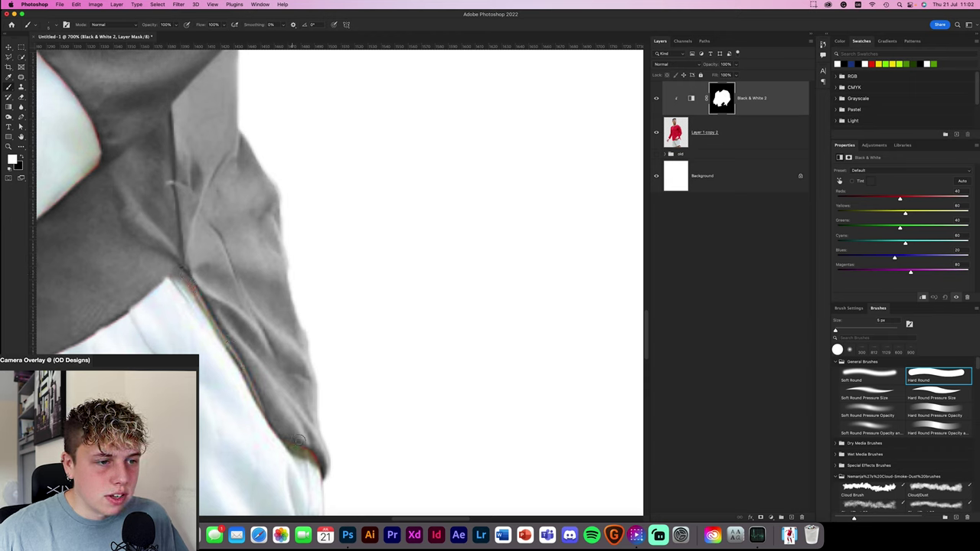
pyautogui.moveTo(317, 451); pyautogui.dragTo(303, 445)
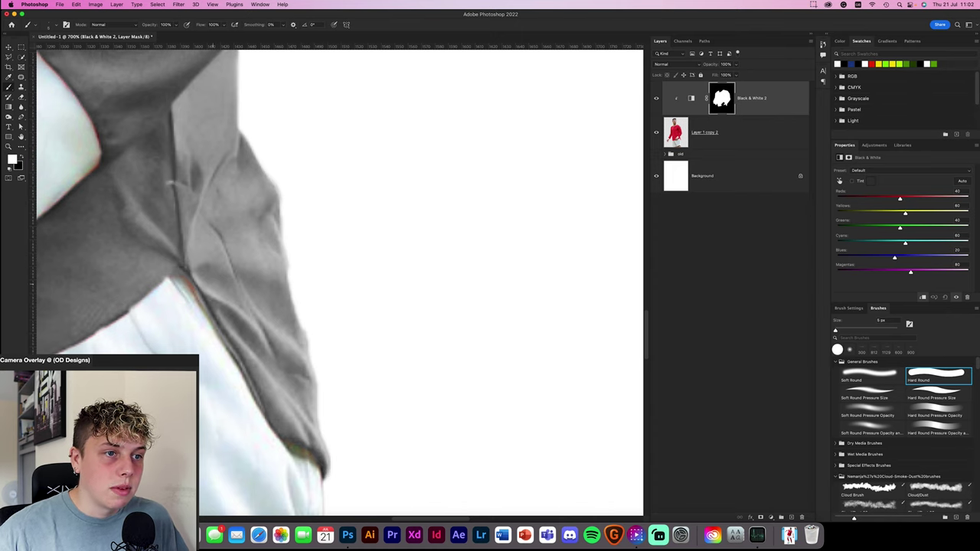
# Paint the Black & White mask white over the red fringe where the sleeves meet the white cuffs.
pyautogui.moveTo(105, 180); pyautogui.dragTo(268, 392)
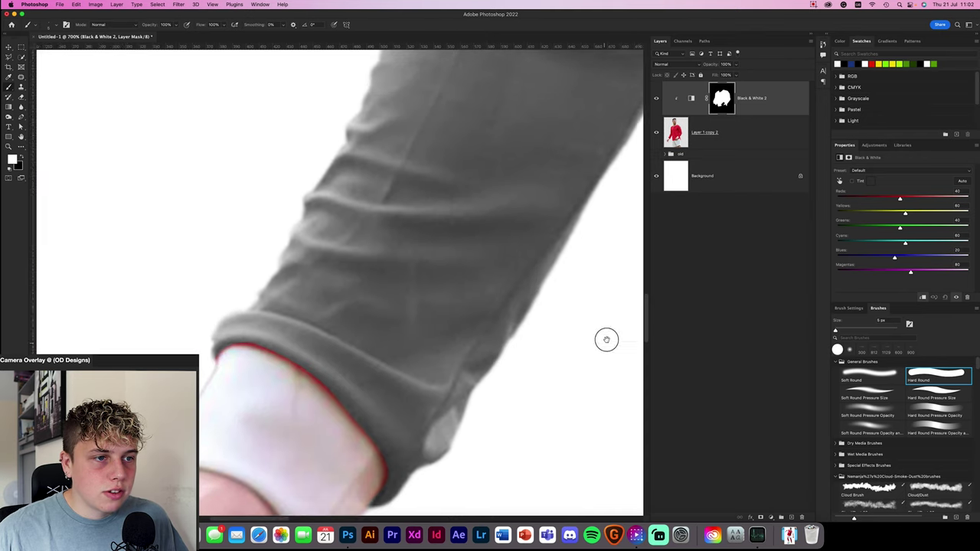
pyautogui.moveTo(605, 339); pyautogui.dragTo(616, 326)
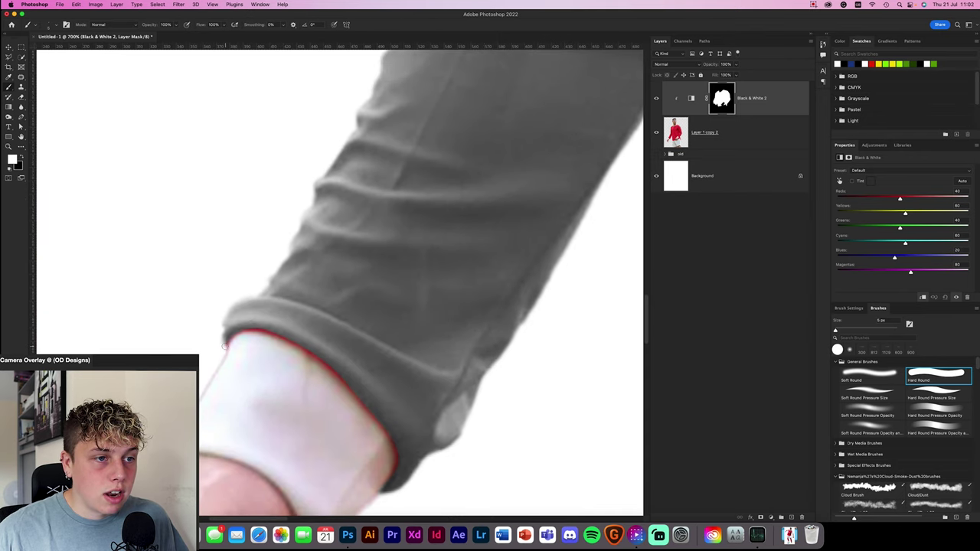
pyautogui.moveTo(247, 330); pyautogui.dragTo(272, 332)
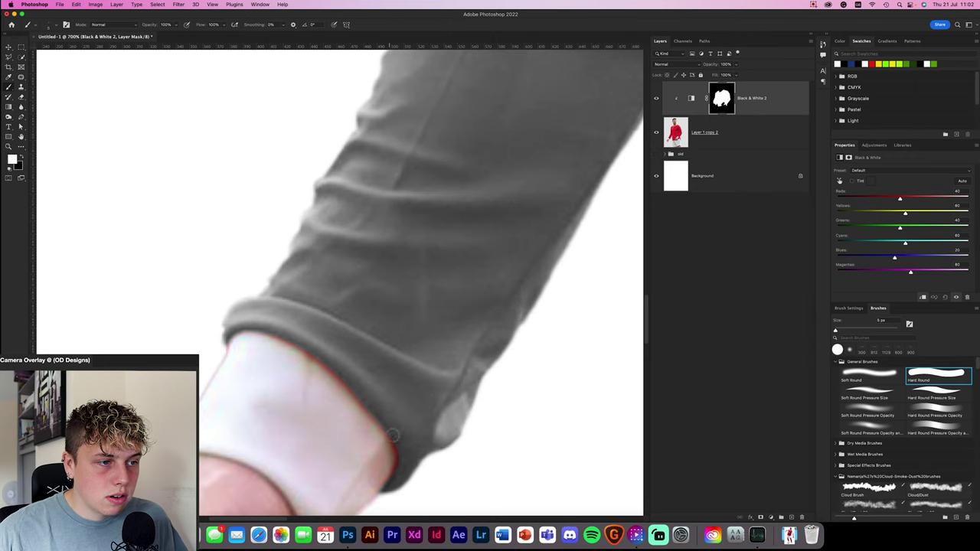
pyautogui.scroll(-5, 438, 278)
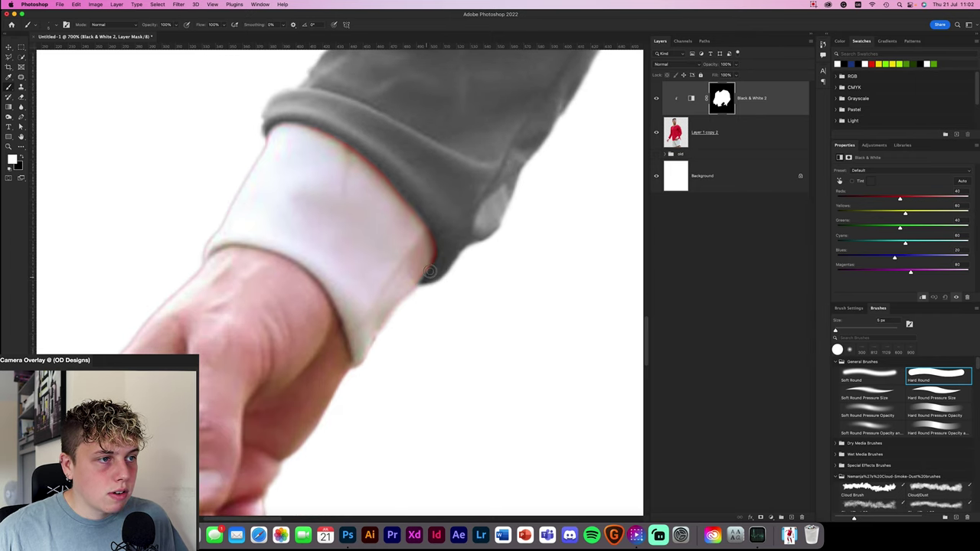
pyautogui.moveTo(431, 272)
pyautogui.mouseDown()
pyautogui.moveTo(439, 245)
pyautogui.moveTo(425, 217)
pyautogui.mouseUp()
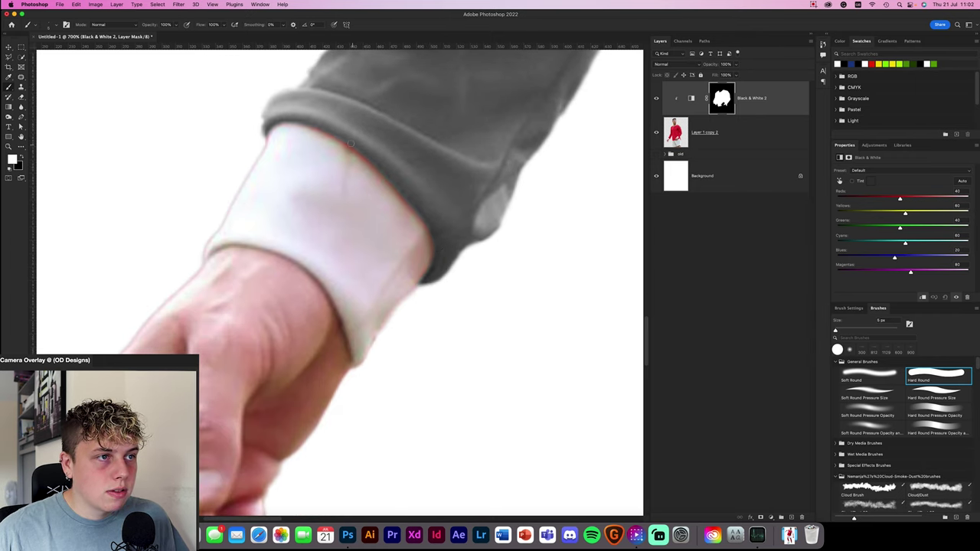
pyautogui.press('super+0')
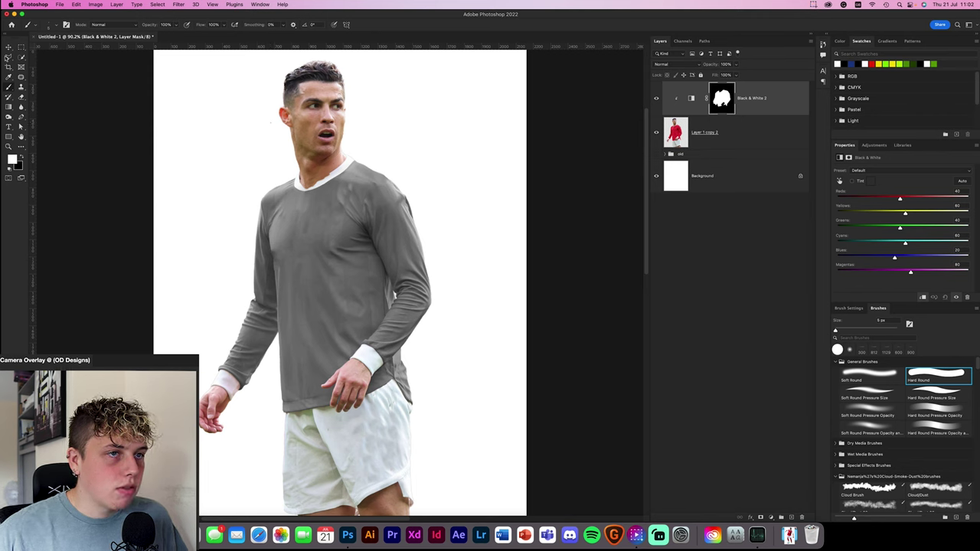
# Lower the Reds value of the Black & White adjustment to 27.
pyautogui.click(8, 48)
pyautogui.click(790, 101)
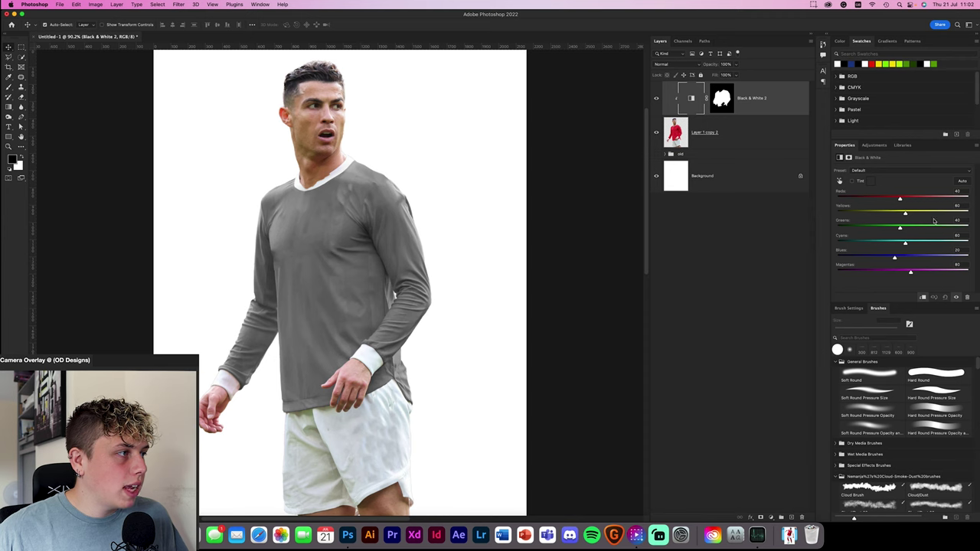
pyautogui.moveTo(900, 199)
pyautogui.mouseDown()
pyautogui.moveTo(889, 199)
pyautogui.moveTo(897, 200)
pyautogui.mouseUp()
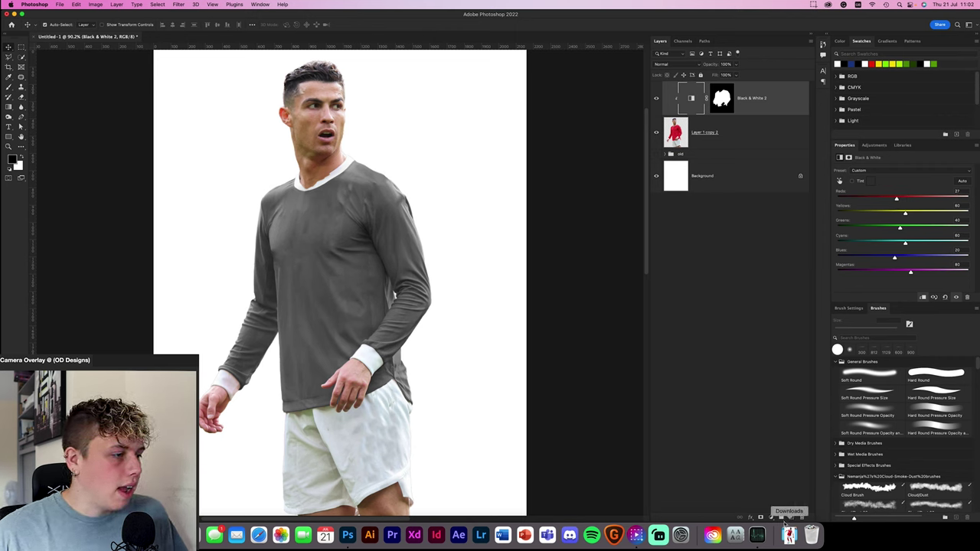
# Add a Solid Color fill layer in #1b3c8b above the Black & White adjustment and clip it to the player layer.
pyautogui.click(771, 517)
pyautogui.click(789, 344)
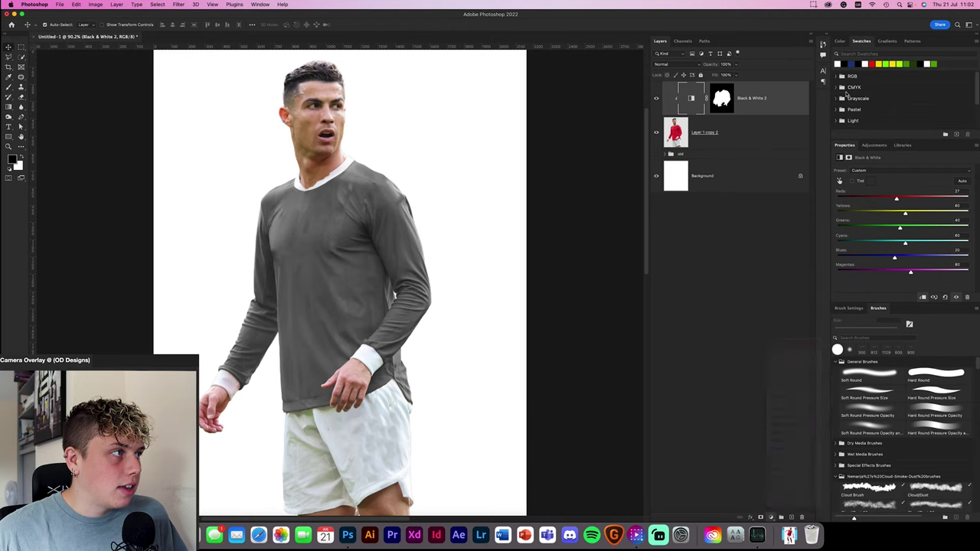
pyautogui.click(850, 63)
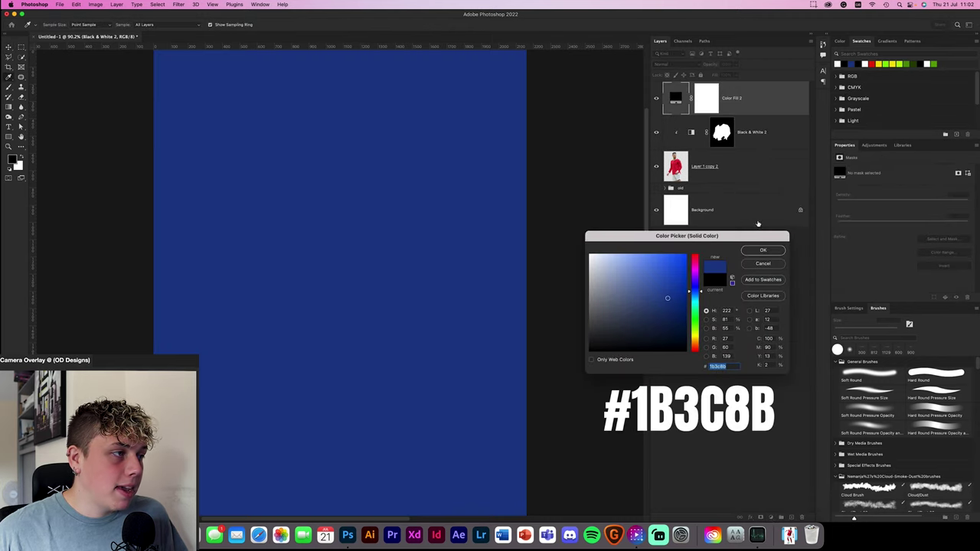
pyautogui.click(763, 251)
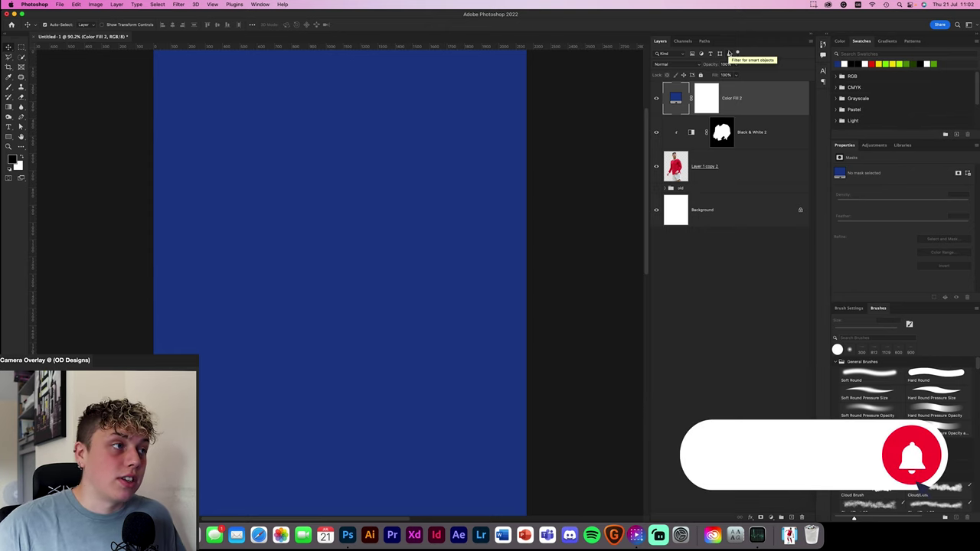
pyautogui.press('super+alt+g')
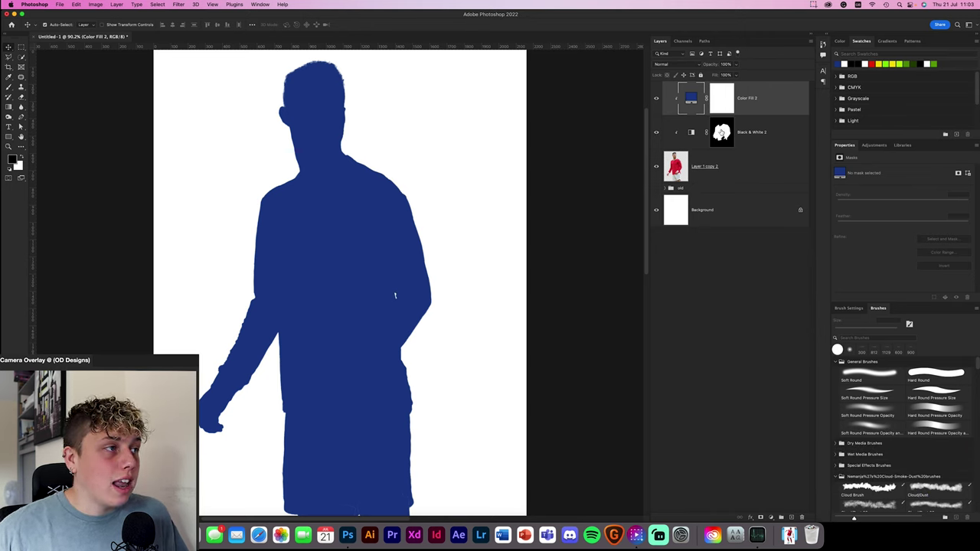
# Copy the Black & White layer's mask onto the colour fill layer and set its blend mode to Multiply.
pyautogui.moveTo(721, 132); pyautogui.dragTo(726, 100)
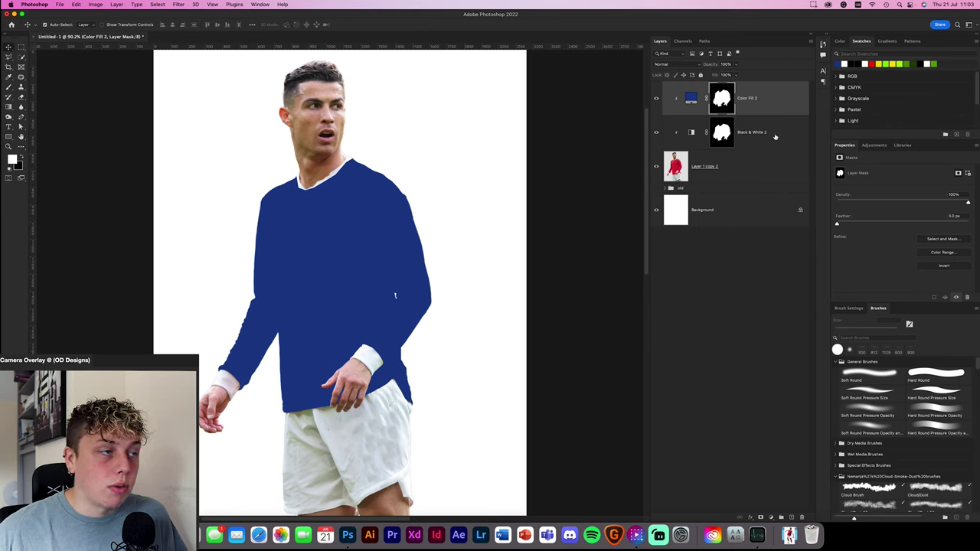
pyautogui.click(673, 64)
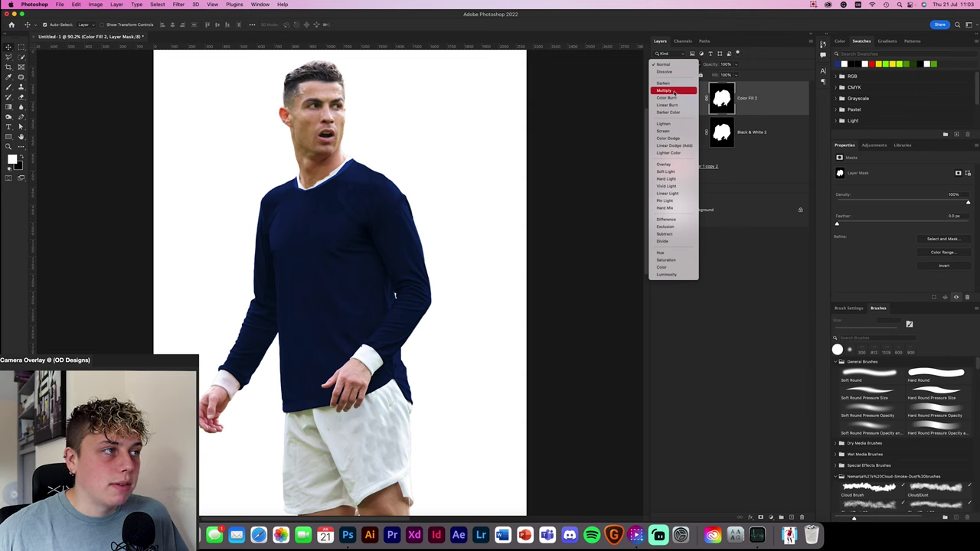
pyautogui.click(674, 91)
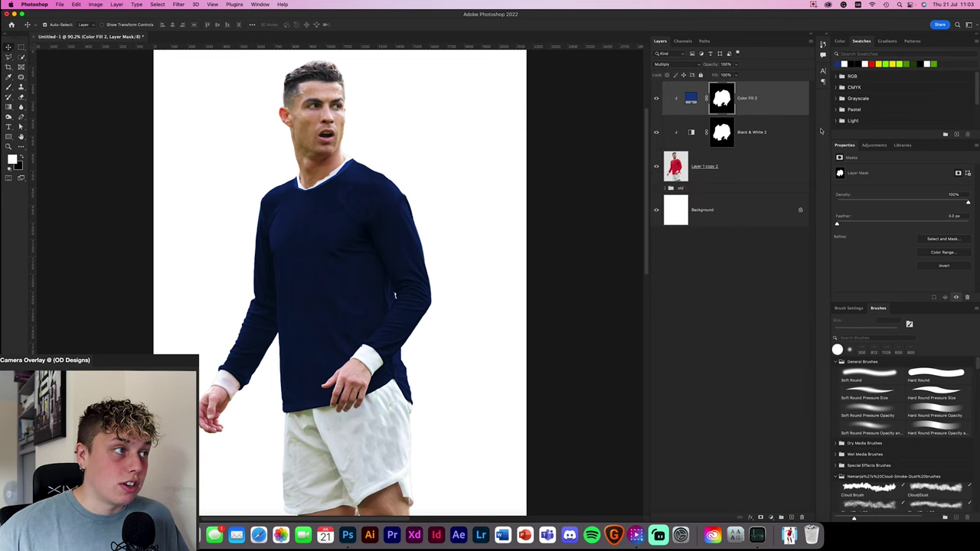
# Set the Reds value of the Black & White adjustment to 85 to lighten the shirt.
pyautogui.click(693, 134)
pyautogui.moveTo(898, 199)
pyautogui.mouseDown()
pyautogui.moveTo(910, 200)
pyautogui.moveTo(884, 200)
pyautogui.moveTo(914, 202)
pyautogui.mouseUp()
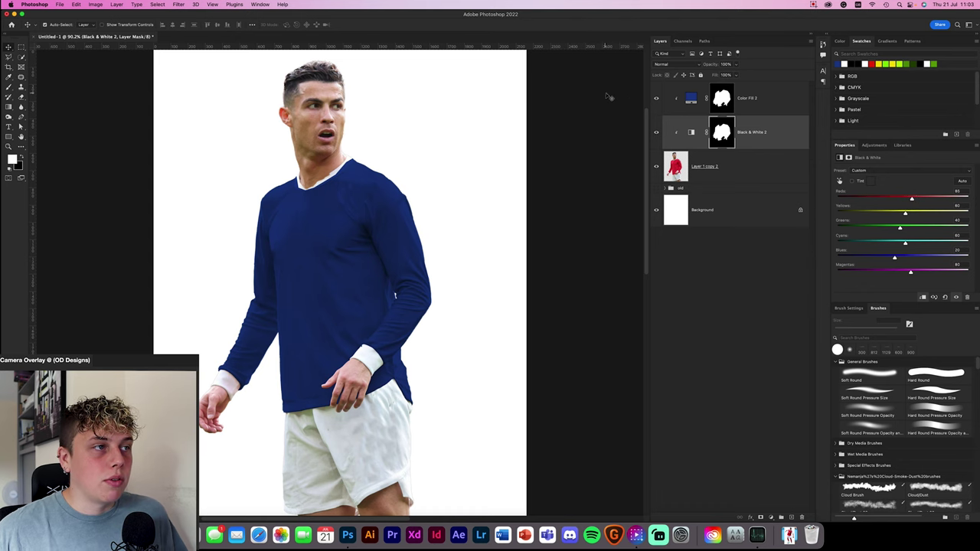
# Touch up the colour fill mask with a black Hard Round brush at the upper edge of the white cuff near the shorts.
pyautogui.click(713, 103)
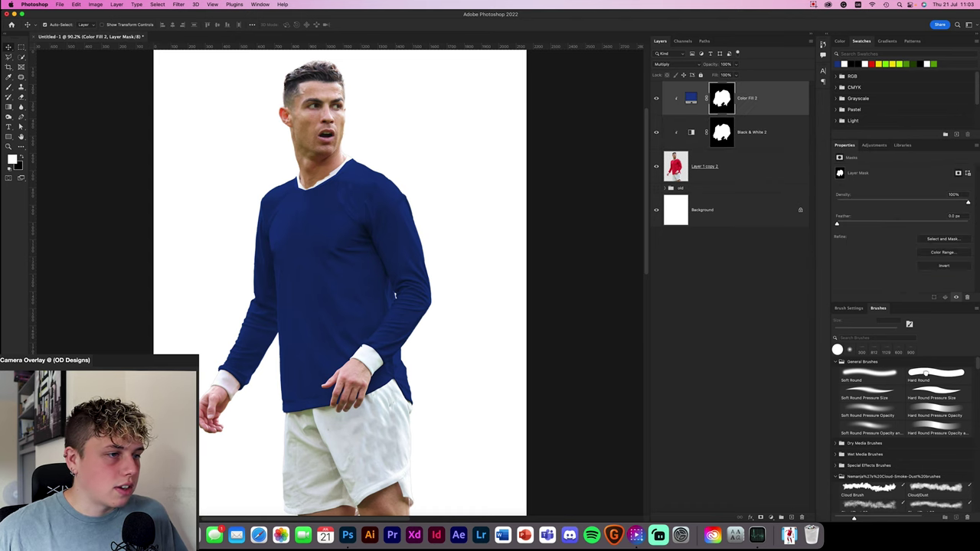
pyautogui.click(926, 375)
pyautogui.press('super+plus')
pyautogui.press('super+plus')
pyautogui.press('super+plus')
pyautogui.press('super+plus')
pyautogui.press('super+plus')
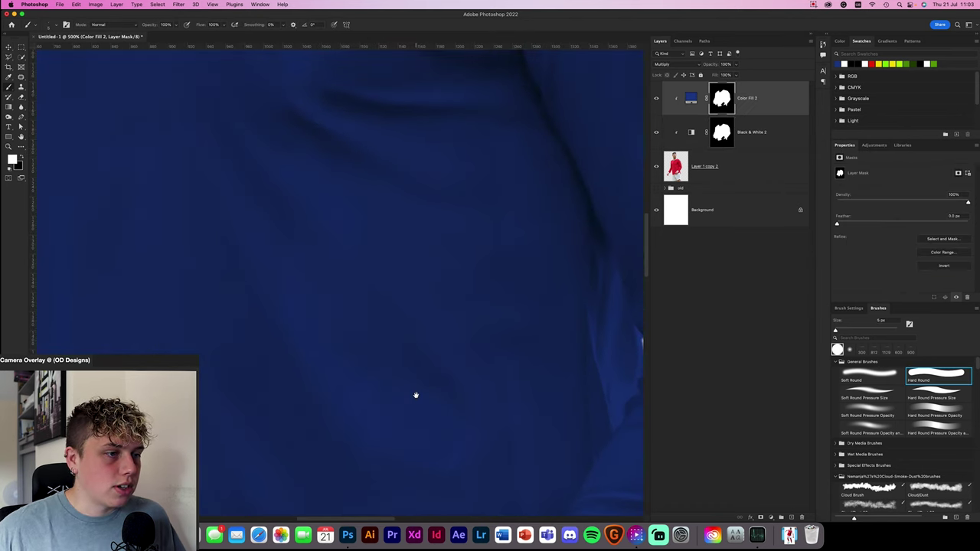
pyautogui.moveTo(415, 396); pyautogui.dragTo(373, 223)
pyautogui.press('x')
pyautogui.moveTo(354, 147); pyautogui.dragTo(354, 144)
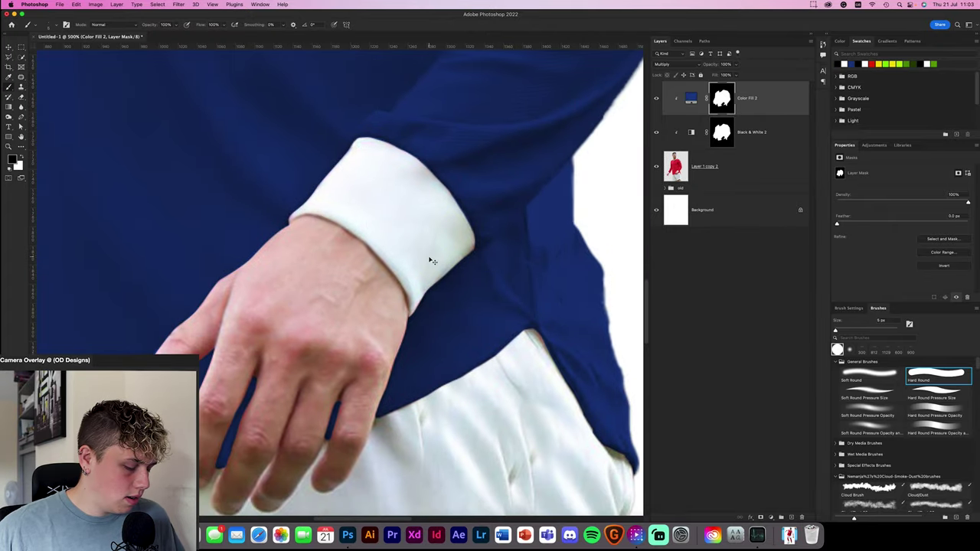
pyautogui.press('super+0')
pyautogui.click(10, 48)
pyautogui.click(105, 136)
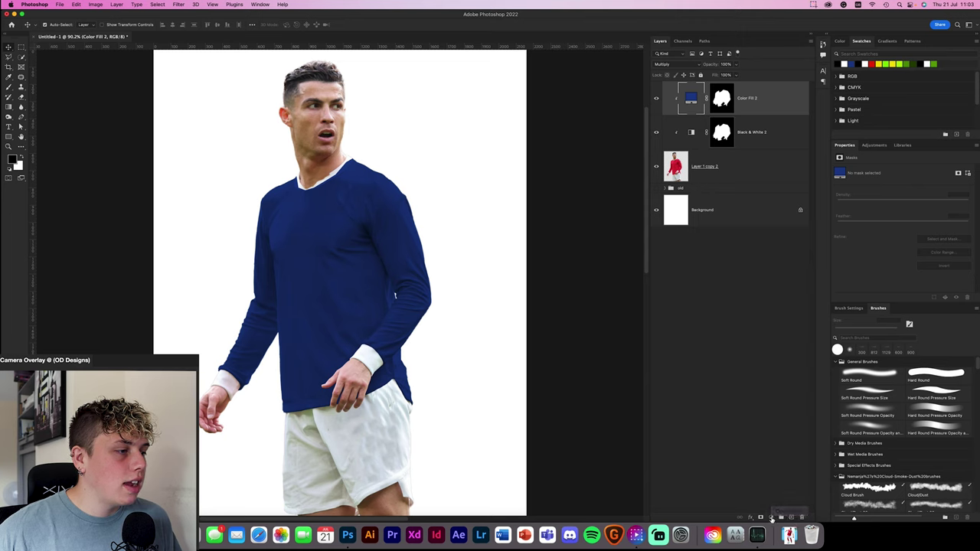
# Add a Curves adjustment layer clipped to the player layer and copy the colour fill's shirt mask onto it.
pyautogui.click(771, 519)
pyautogui.click(788, 389)
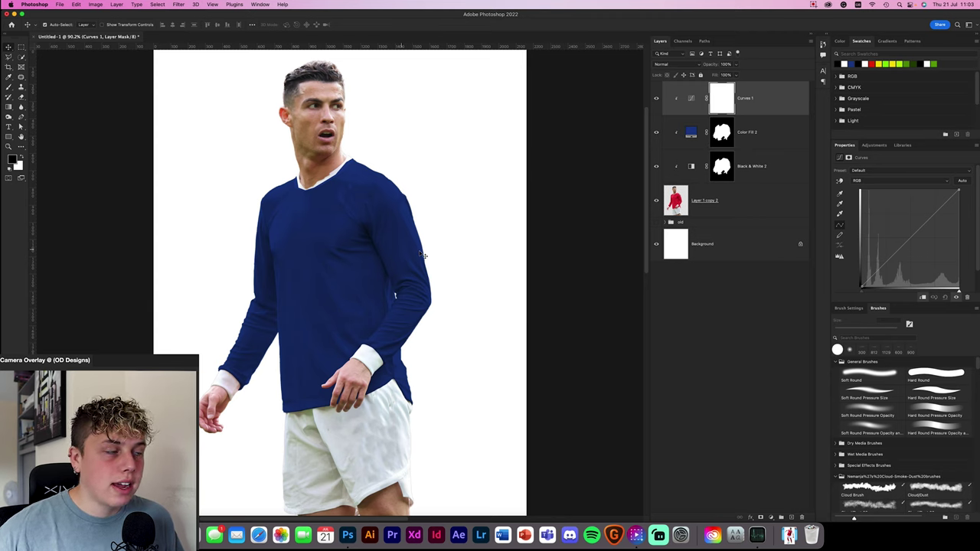
pyautogui.moveTo(722, 132); pyautogui.dragTo(722, 100)
# Brighten the shirt by raising the highlights and slightly lifting the midtones of the RGB curve.
pyautogui.click(692, 100)
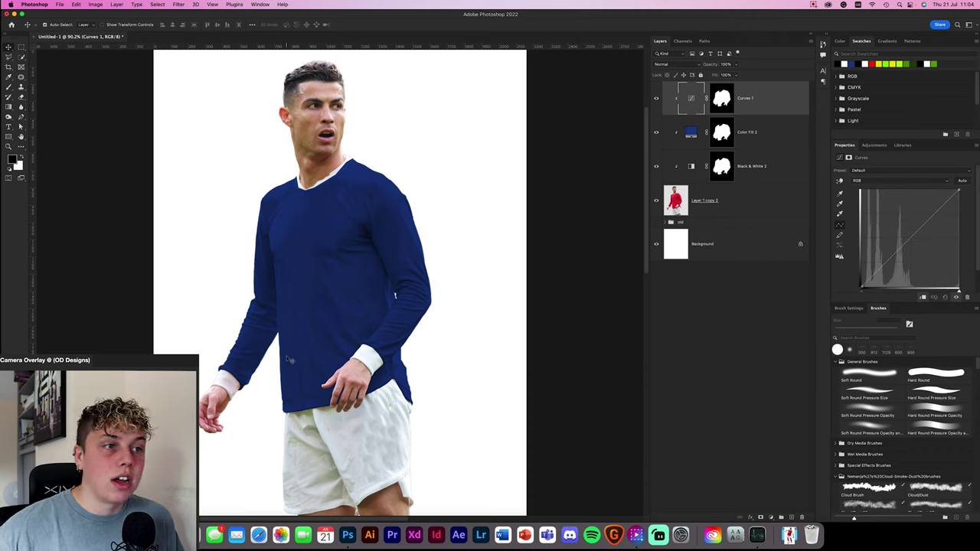
pyautogui.moveTo(949, 200); pyautogui.dragTo(940, 197)
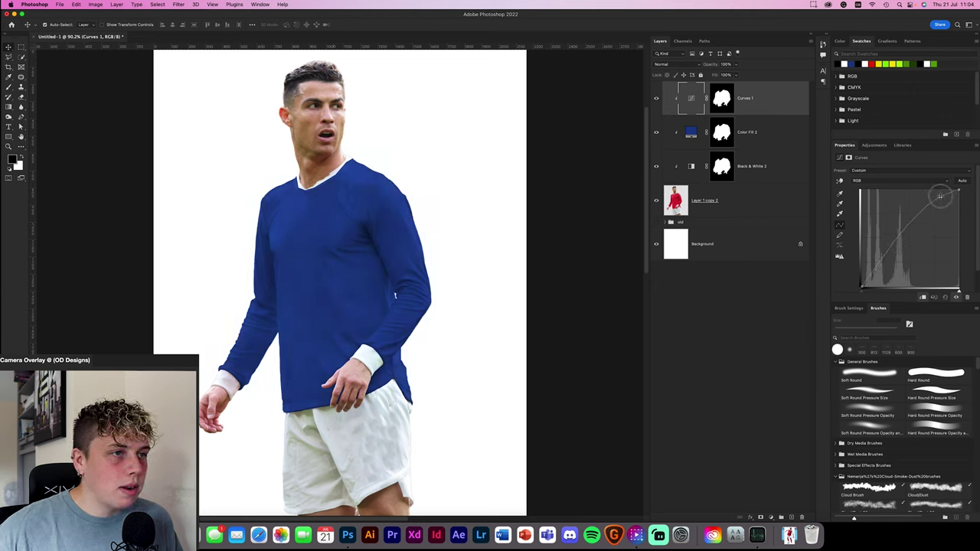
pyautogui.moveTo(894, 240); pyautogui.dragTo(895, 244)
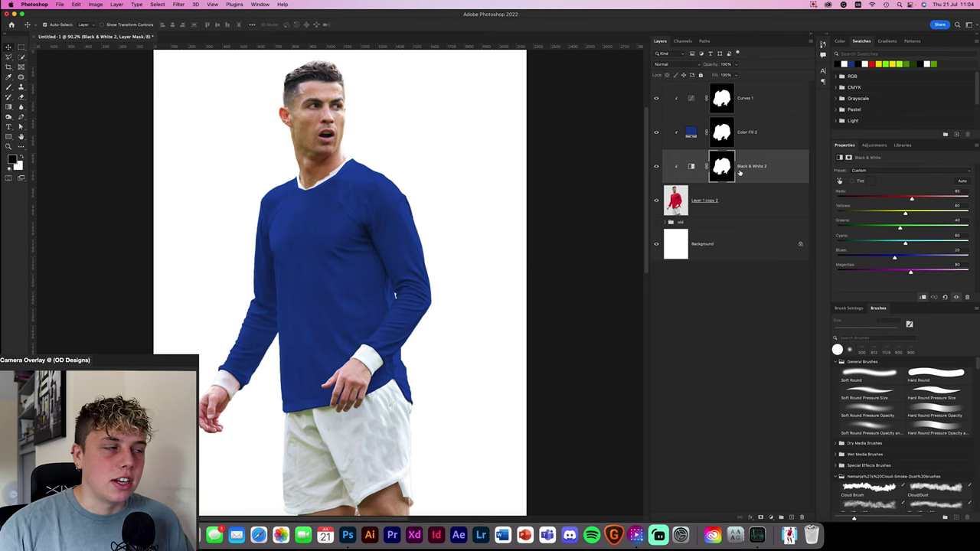
pyautogui.click(690, 130)
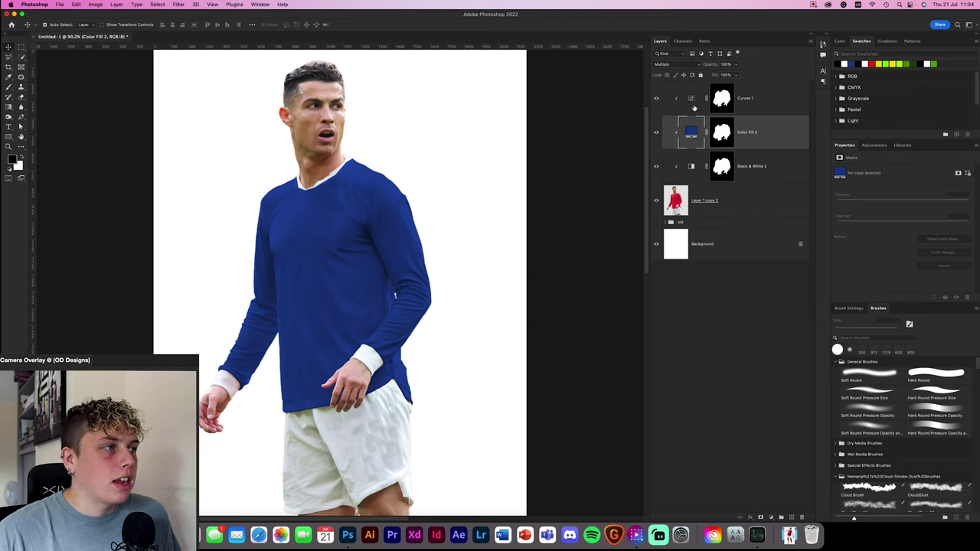
pyautogui.click(737, 96)
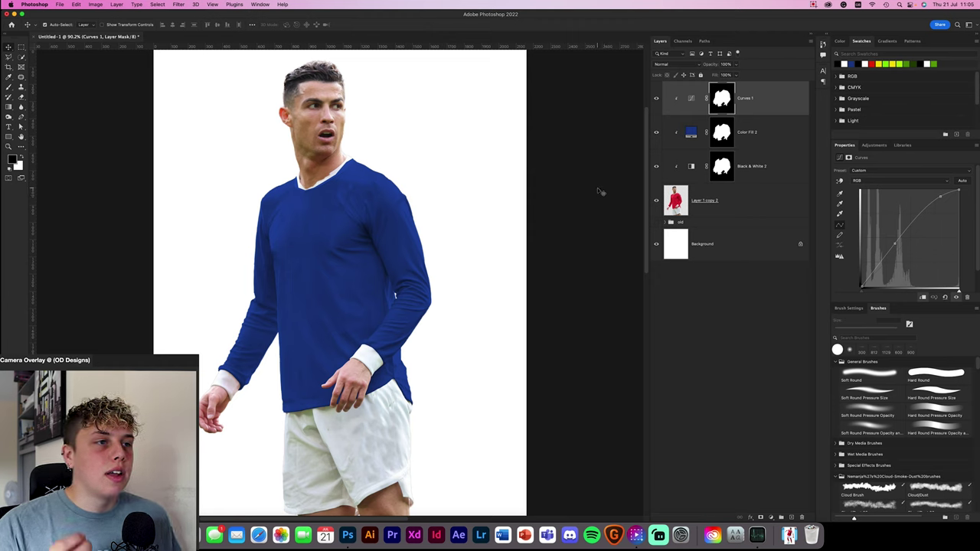
pyautogui.click(553, 238)
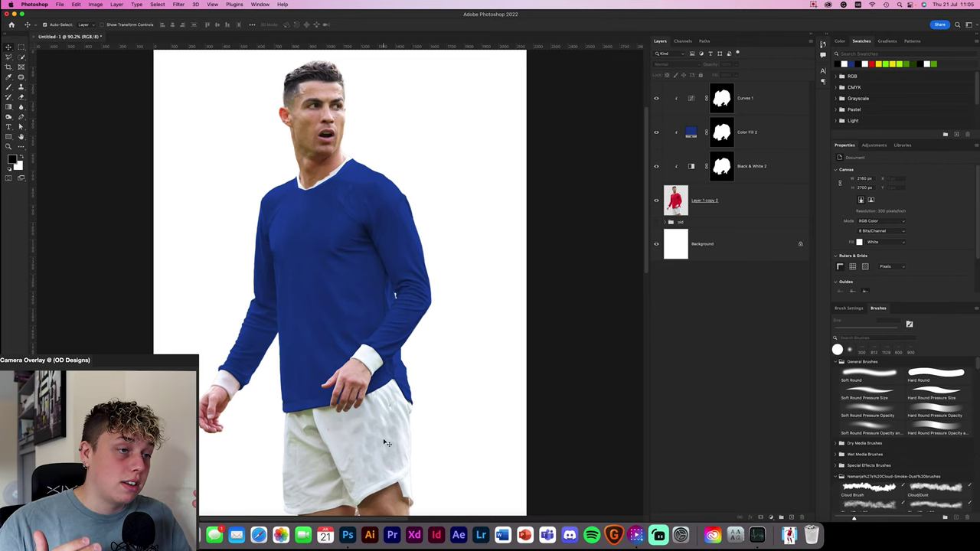
# Add a Levels adjustment layer above Curves, clip it to the player layer and copy the shirt mask onto it.
pyautogui.click(751, 115)
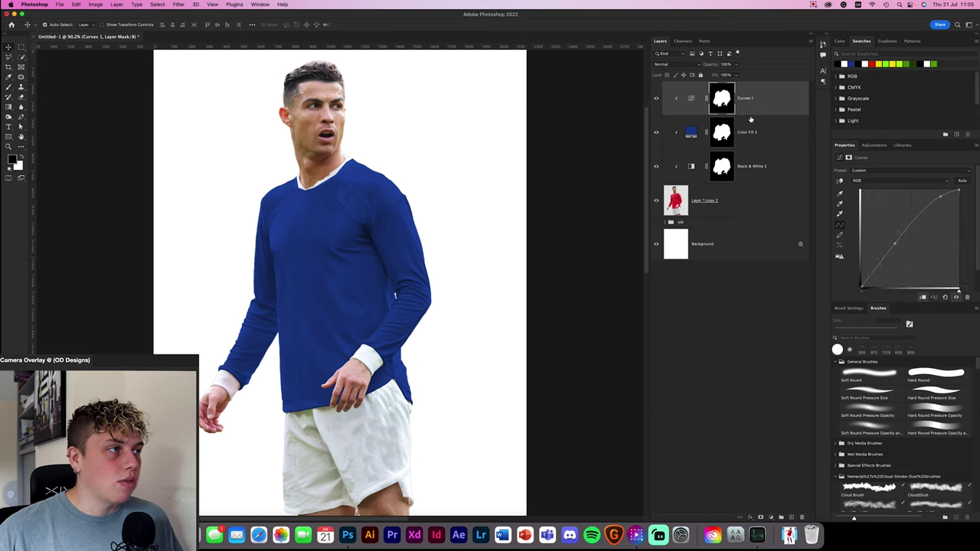
pyautogui.click(771, 518)
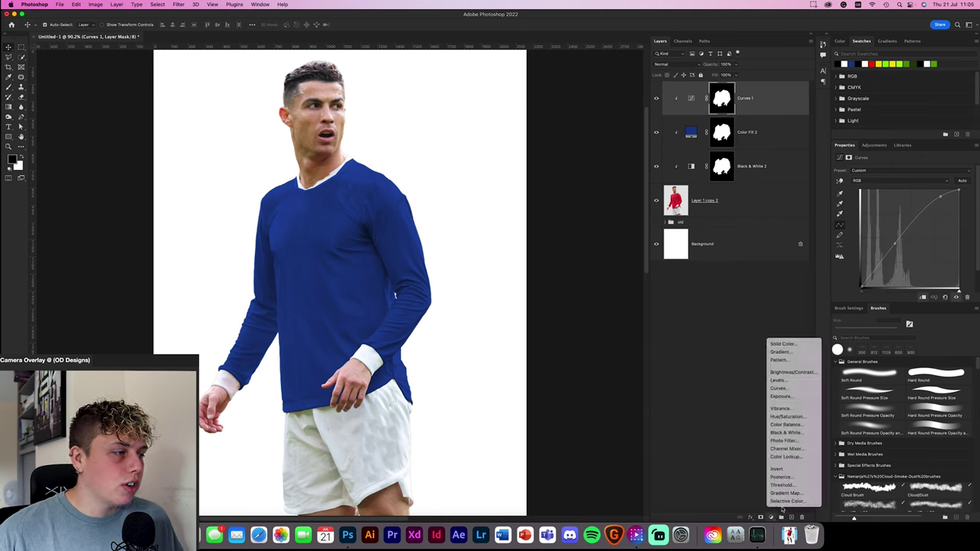
pyautogui.click(793, 380)
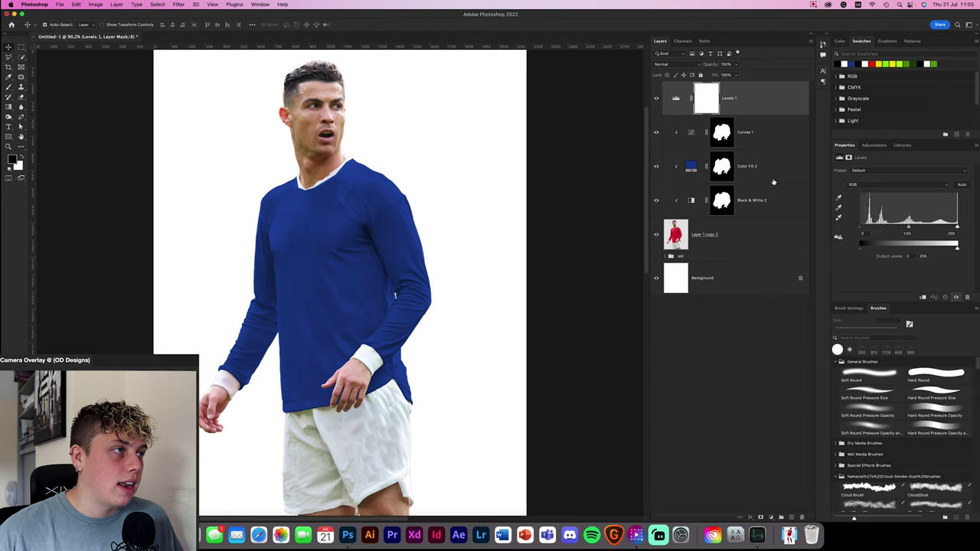
pyautogui.keyDown('alt'); pyautogui.click(763, 116); pyautogui.keyUp('alt')
pyautogui.moveTo(722, 134); pyautogui.dragTo(722, 98)
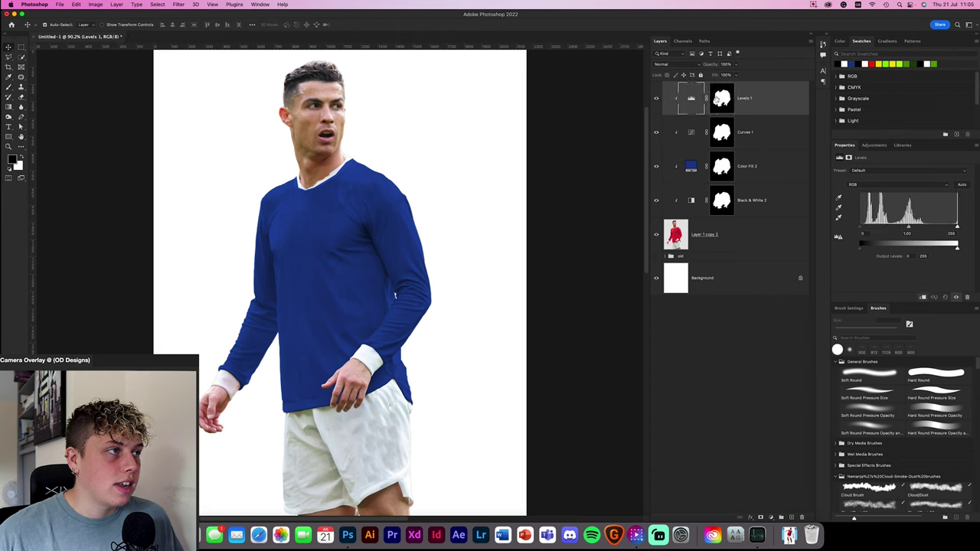
# Increase the shirt's contrast in Levels by setting the black input to 10 and lowering the white input slightly.
pyautogui.moveTo(862, 232); pyautogui.dragTo(863, 228)
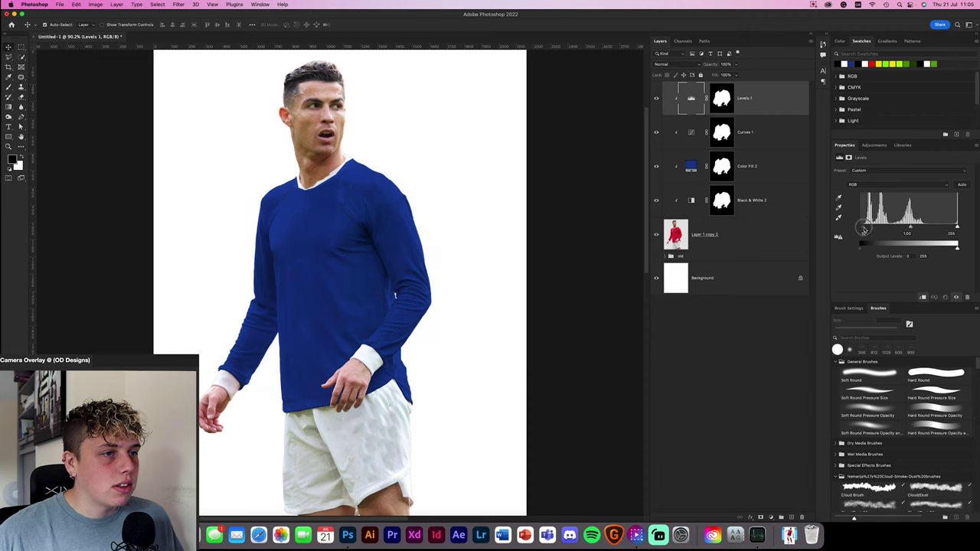
pyautogui.moveTo(956, 228); pyautogui.dragTo(951, 227)
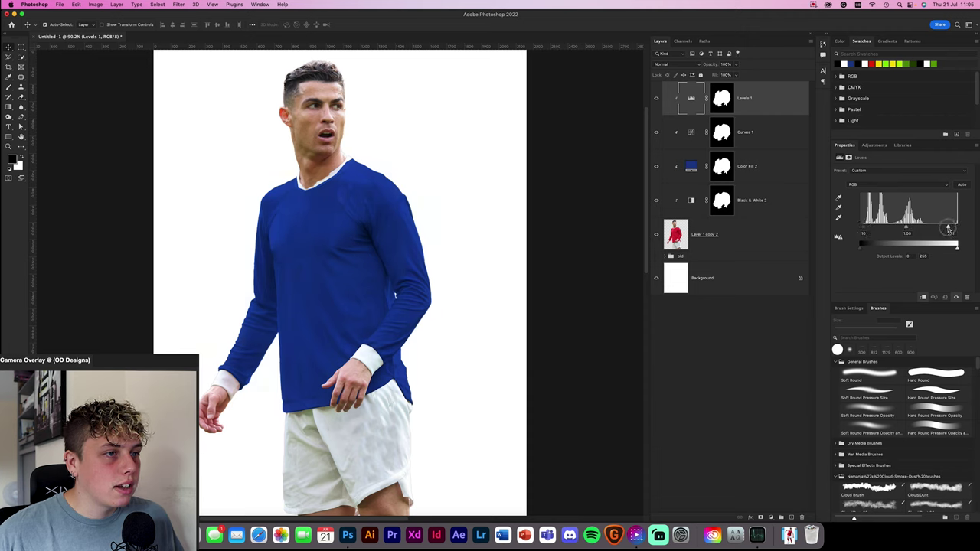